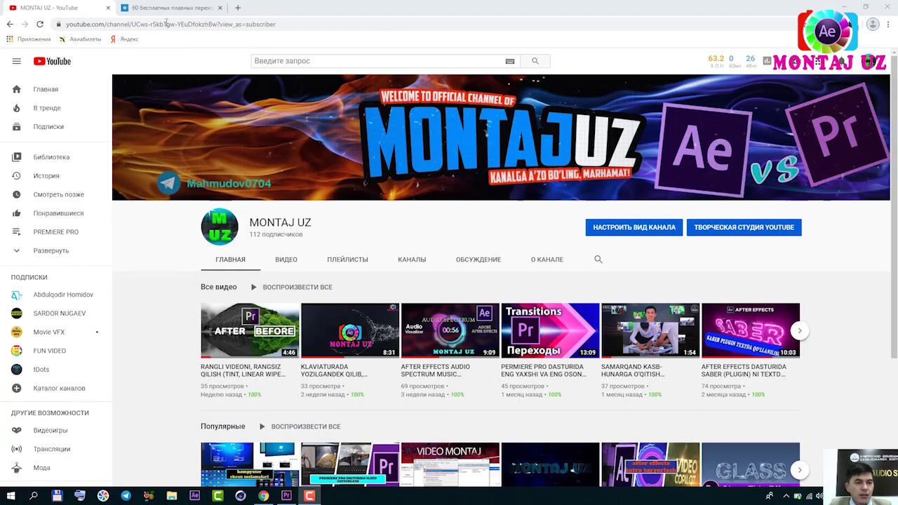
In the TakeRootAndWrite.com transitions article, follow the DOWNLOAD link to the Google Drive pack.
click(161, 9)
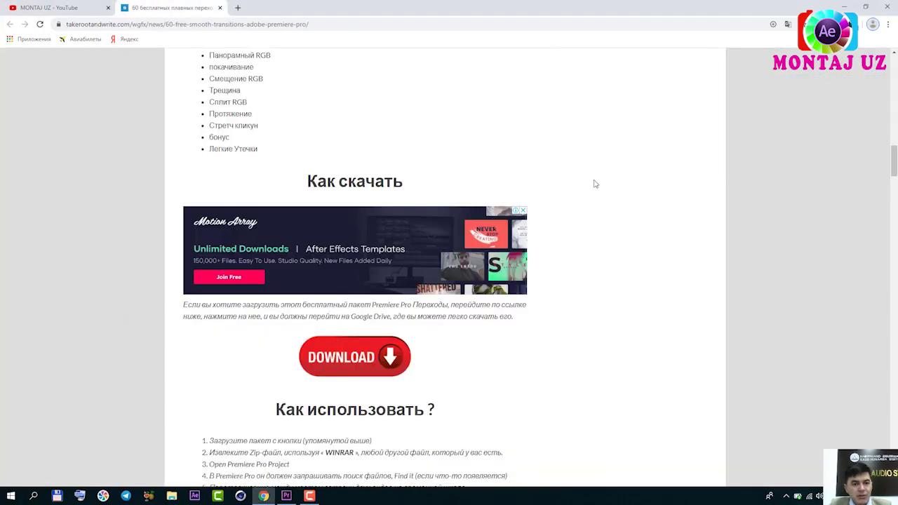
scroll(500, 145, up, 5)
scroll(500, 145, up, 5)
scroll(499, 145, up, 5)
scroll(500, 146, up, 5)
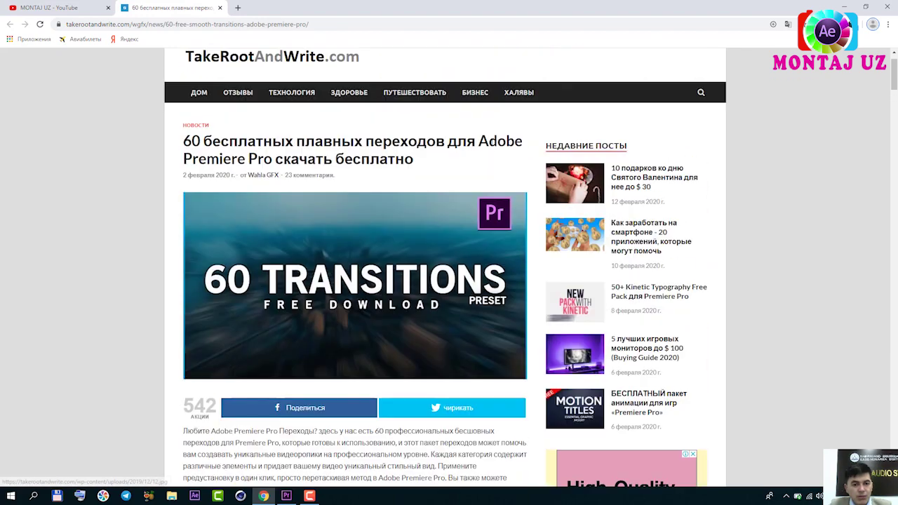
scroll(275, 196, down, 3)
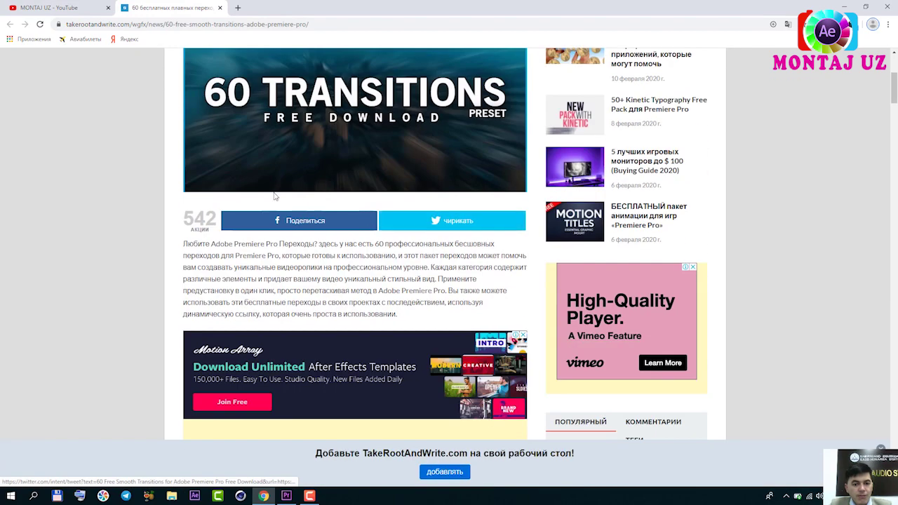
scroll(309, 227, down, 1)
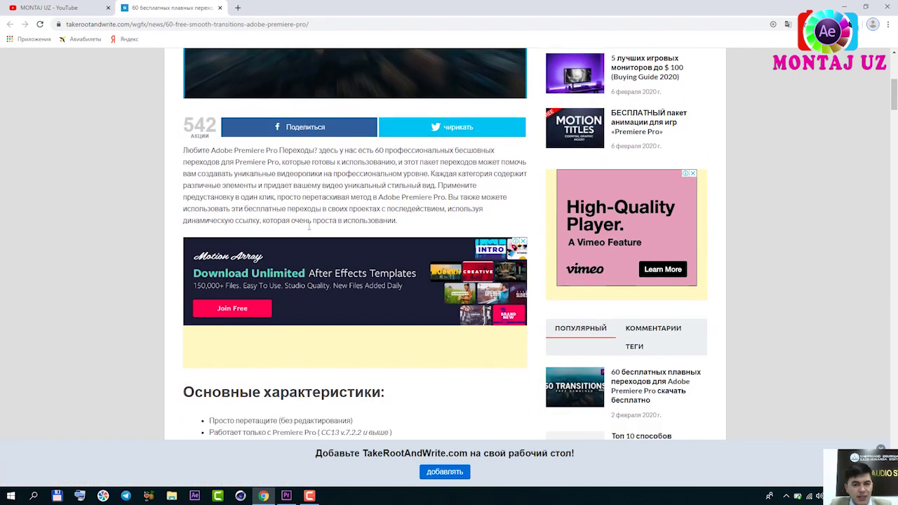
scroll(309, 228, down, 1)
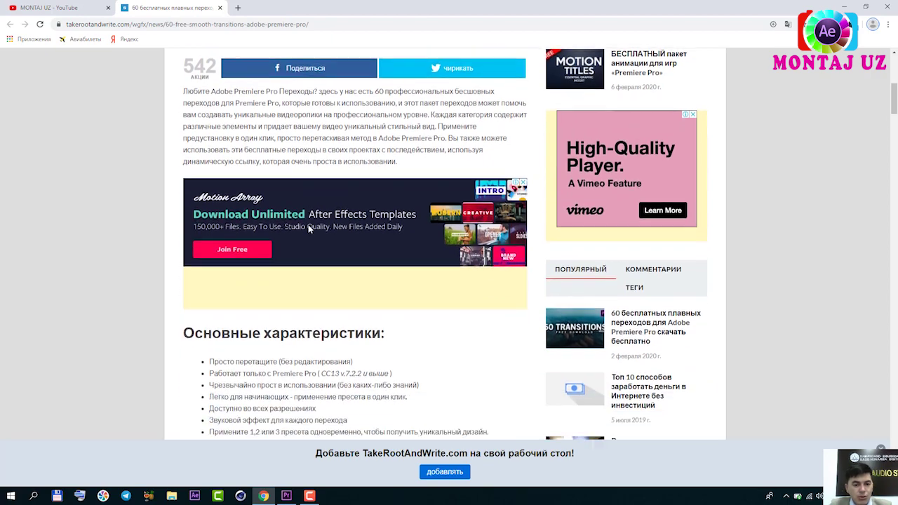
scroll(308, 228, down, 1)
scroll(309, 226, down, 2)
scroll(309, 226, down, 1)
scroll(309, 226, down, 1)
scroll(310, 227, down, 3)
scroll(311, 231, down, 3)
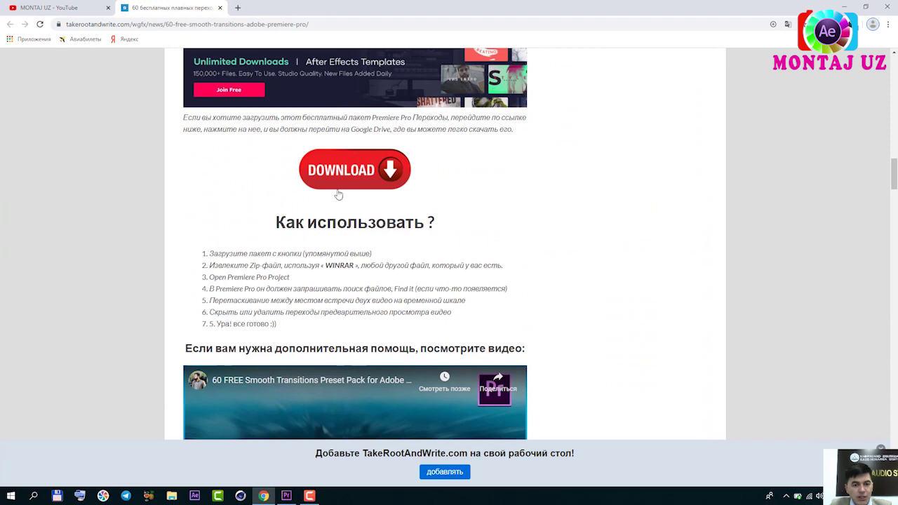
click(394, 179)
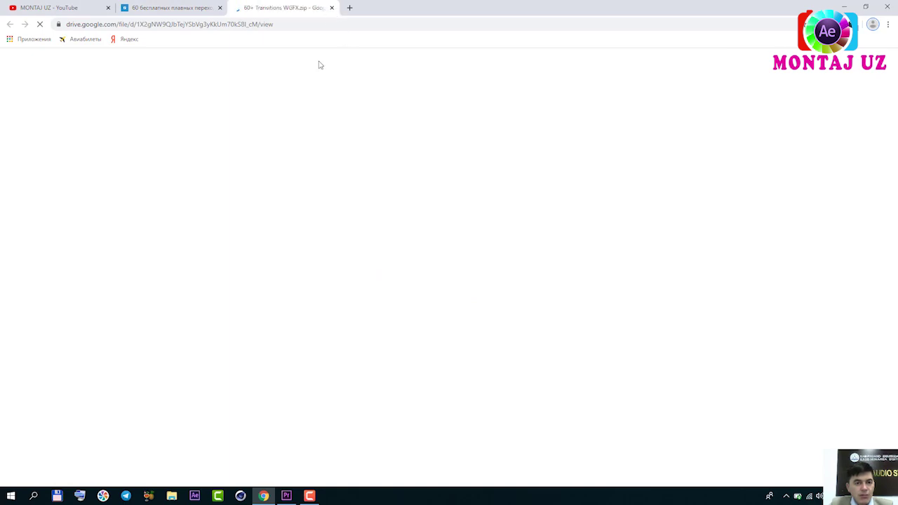
Close the Google Drive and article tabs, and minimize Chrome and Premiere Pro to reveal the desktop.
click(331, 7)
click(268, 7)
click(220, 7)
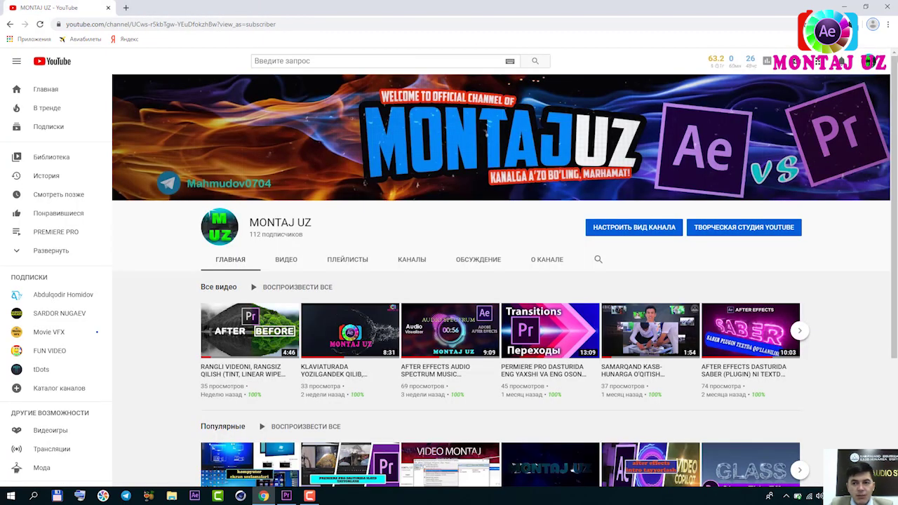
click(848, 7)
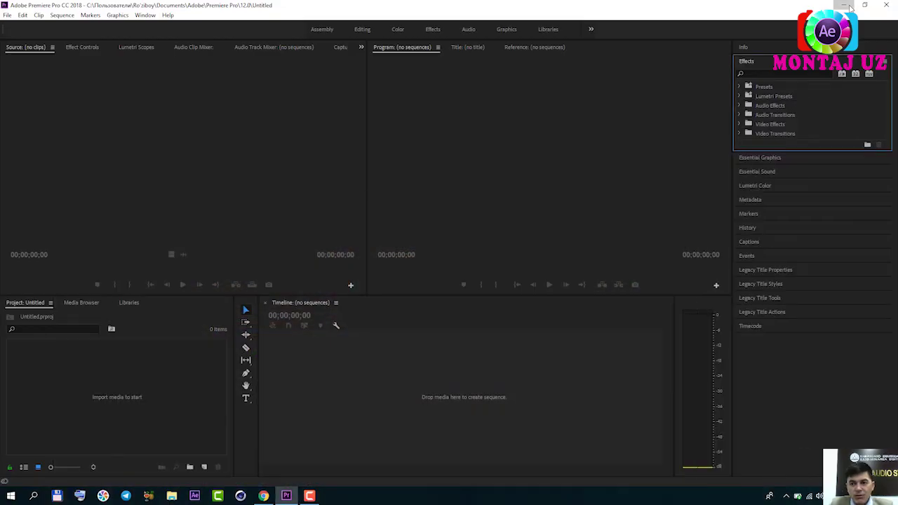
click(848, 5)
Extract the 60+ Transitions WGFX archive with WinRAR into the suggested desktop folder.
drag(841, 126, 594, 127)
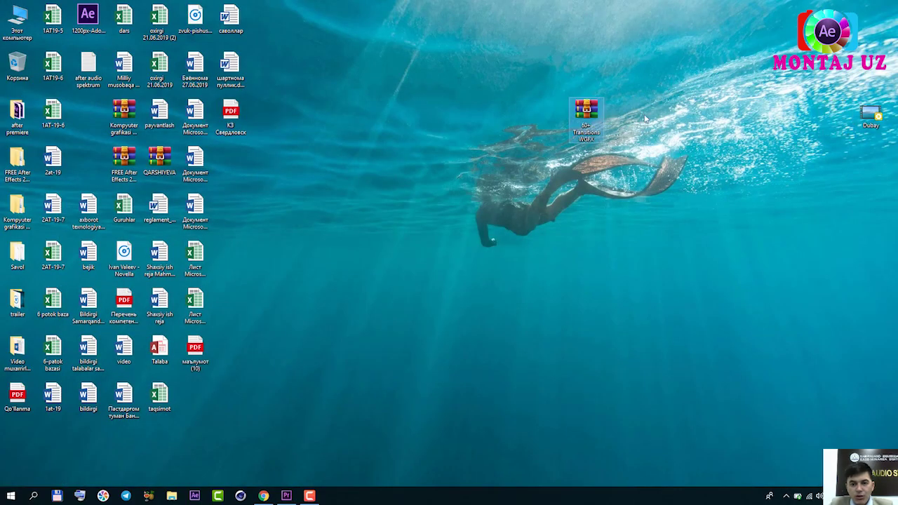
right_click(582, 114)
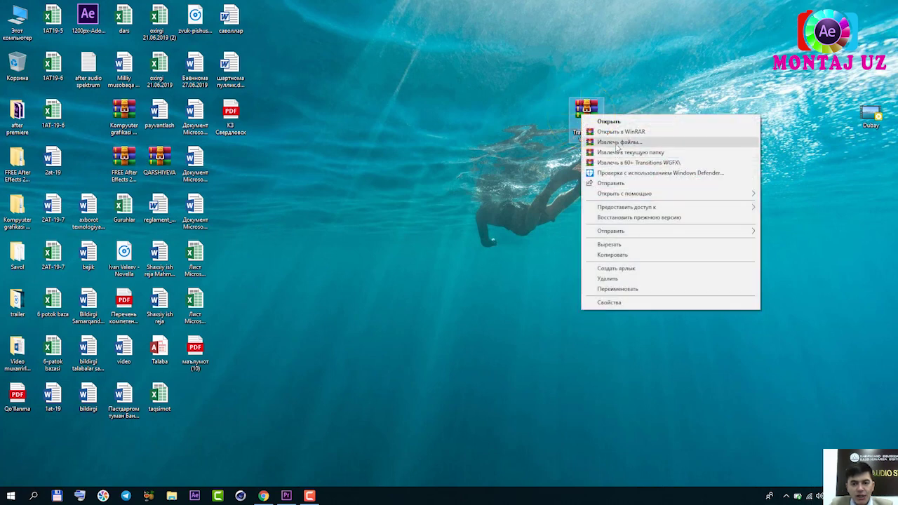
click(618, 143)
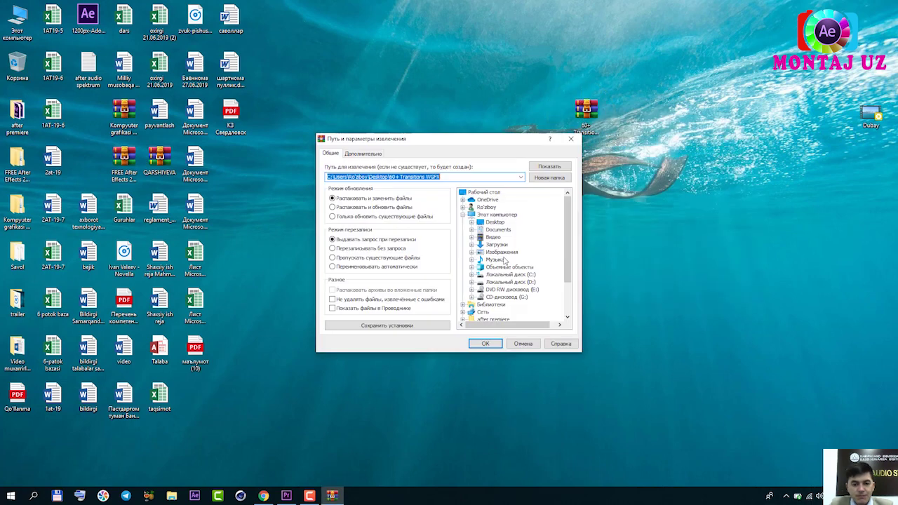
click(482, 345)
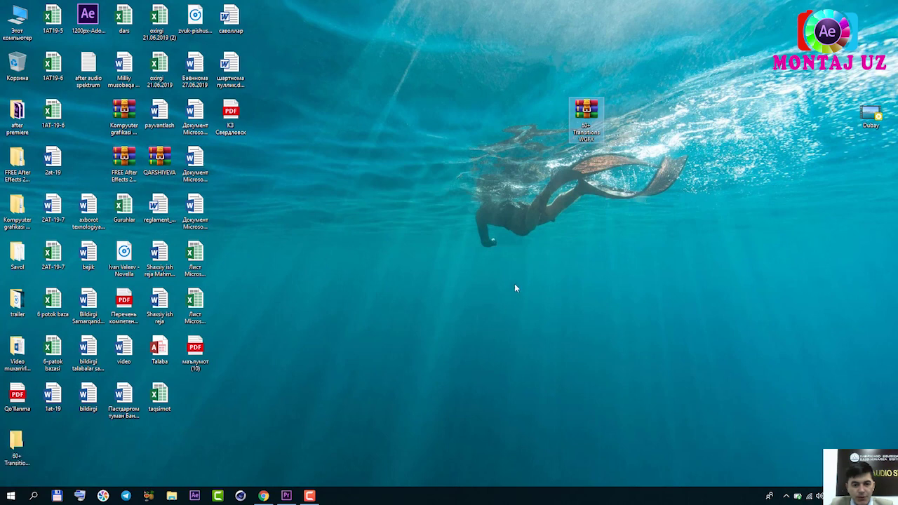
Place the extracted folder beside the archive at the top right, then return to Premiere Pro.
mouse_move(32, 435)
mouse_down()
mouse_move(673, 80)
mouse_move(667, 102)
mouse_move(763, 67)
mouse_up()
click(587, 112)
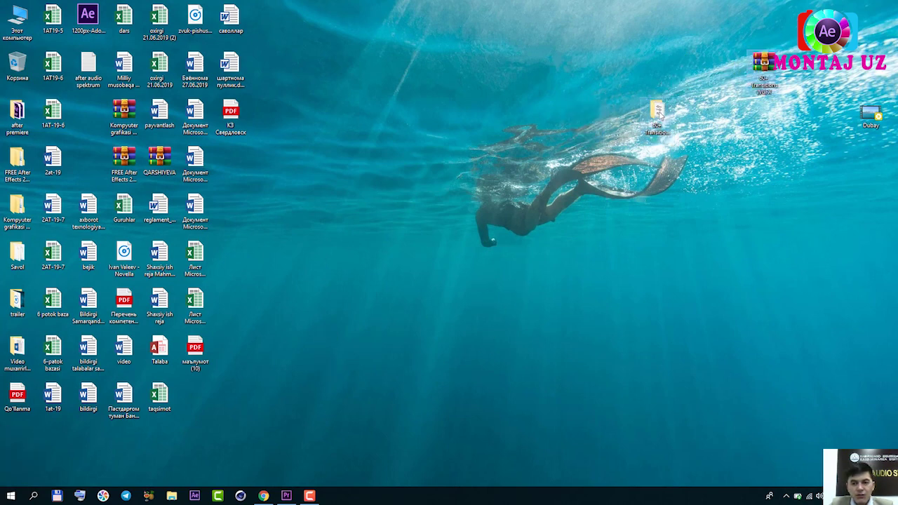
drag(657, 113, 700, 73)
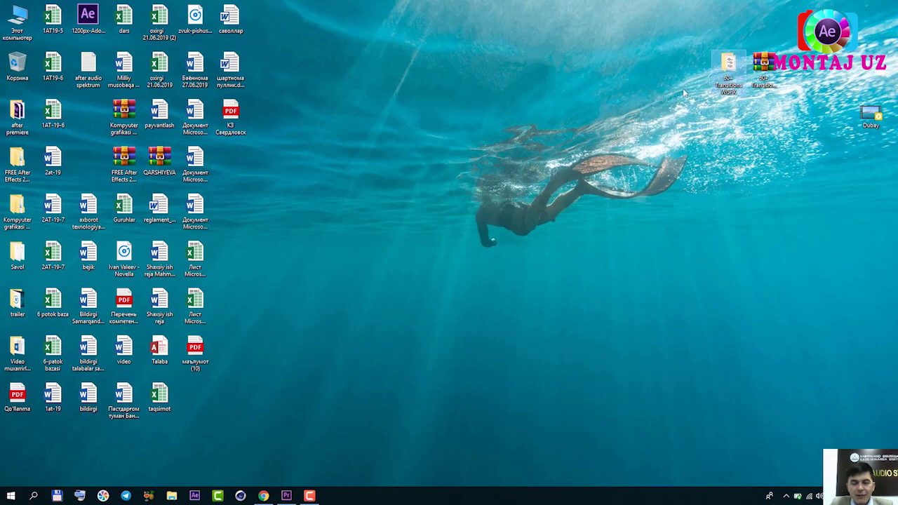
click(287, 496)
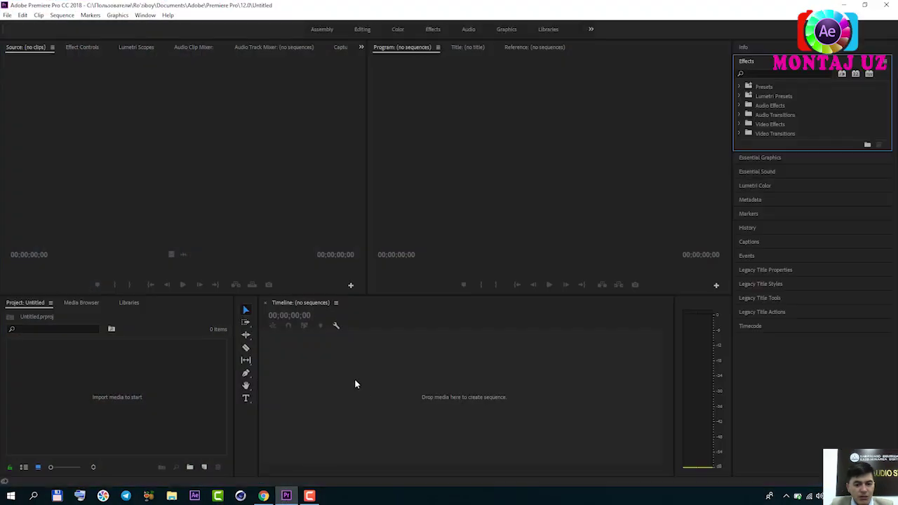
Import the .prfpset file from Desktop > 60+ Transitions WGFX through Presets > Import Presets.
click(763, 157)
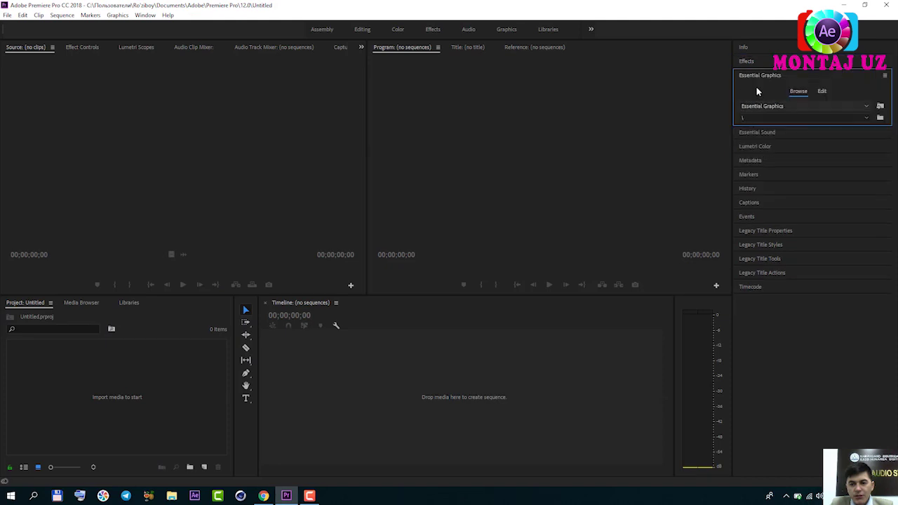
click(755, 65)
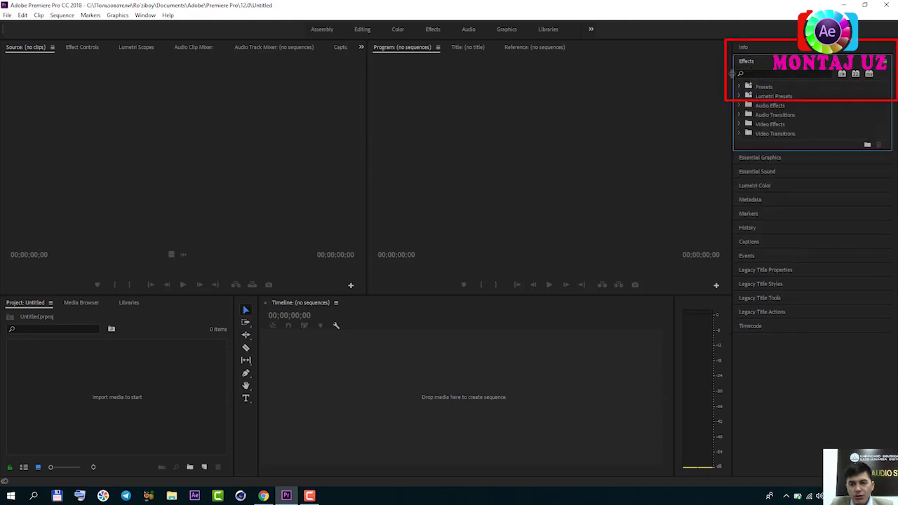
click(741, 87)
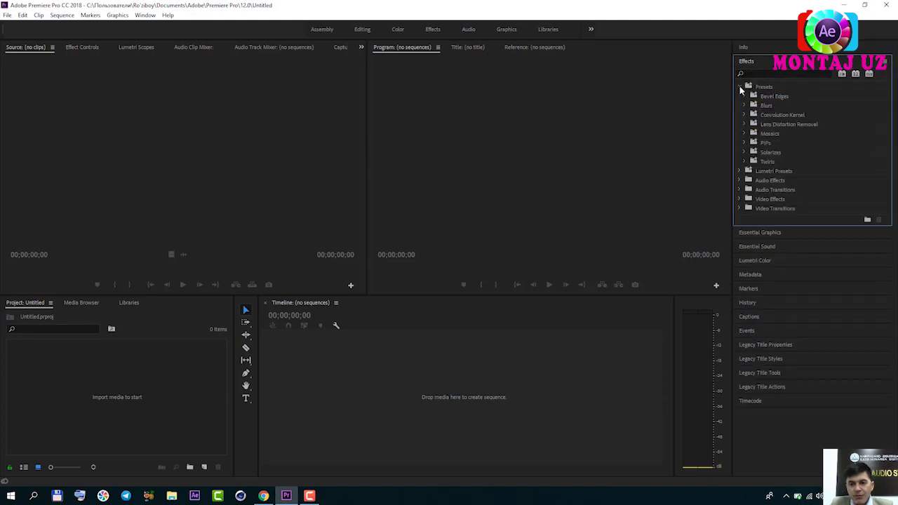
right_click(819, 96)
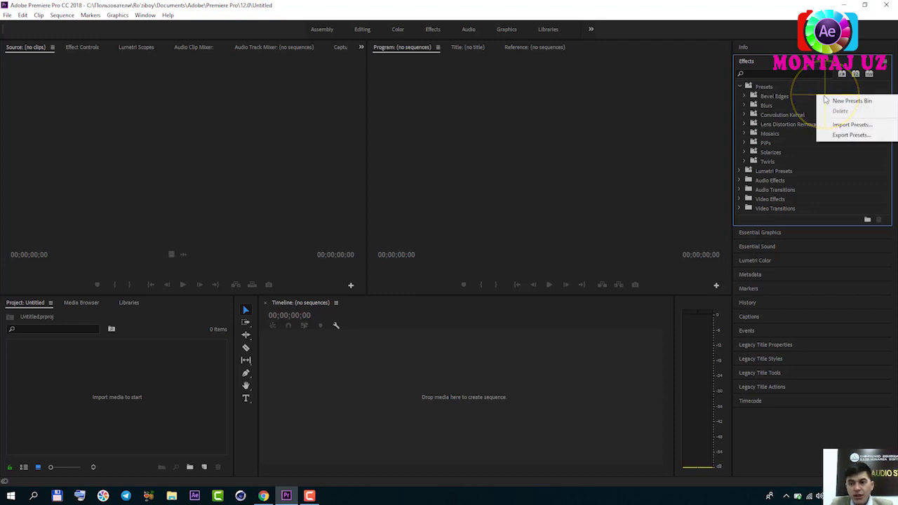
click(836, 125)
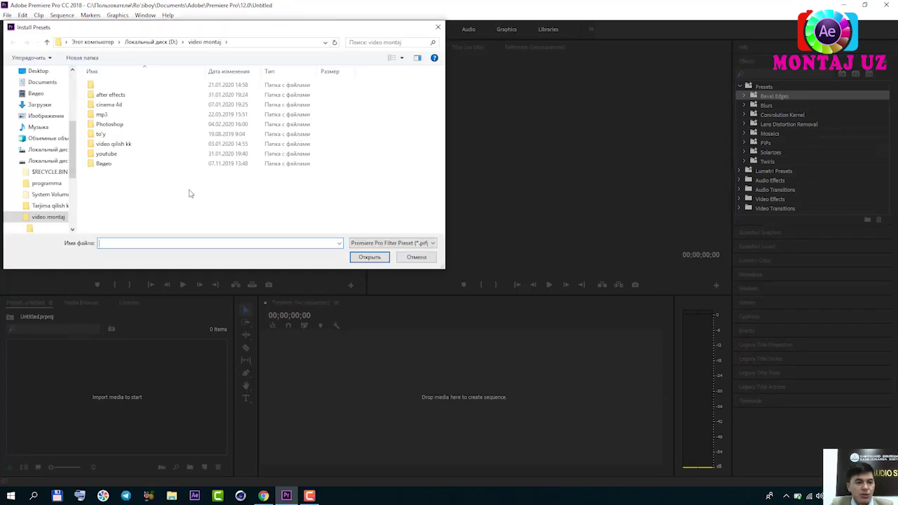
click(46, 73)
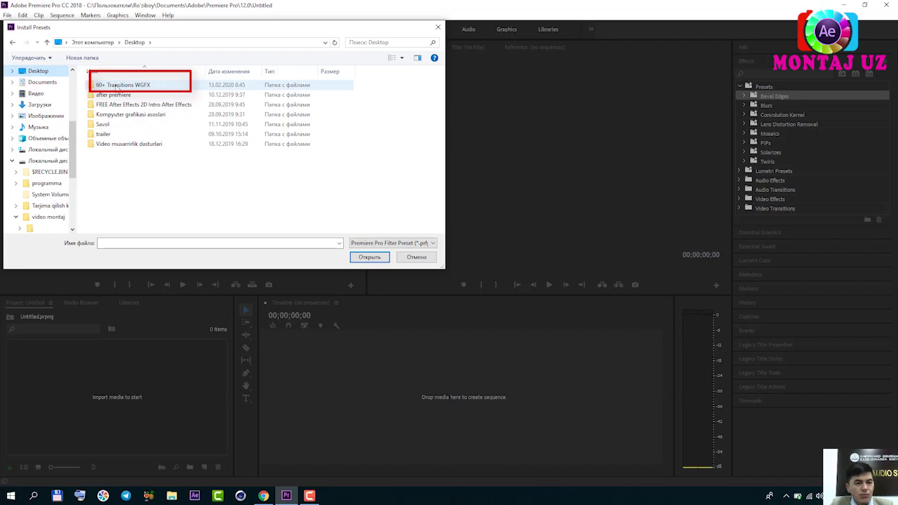
click(117, 86)
double_click(117, 85)
click(118, 85)
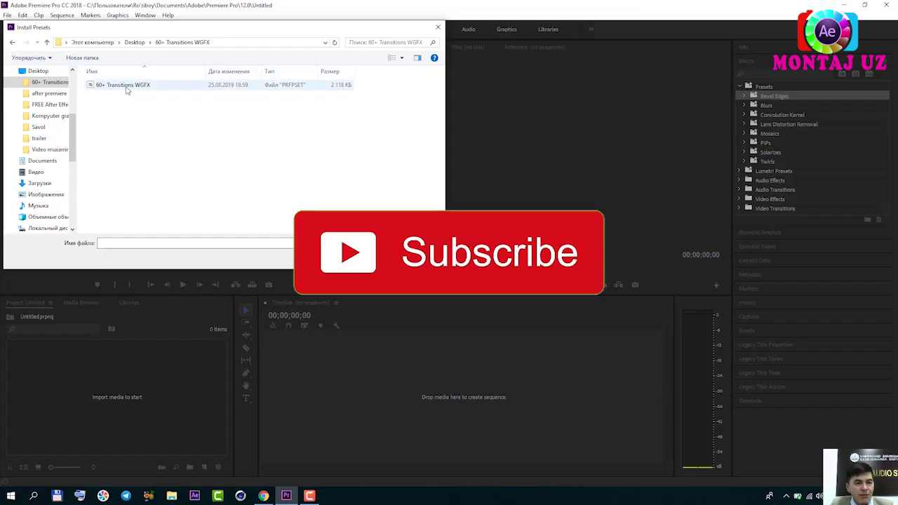
double_click(126, 86)
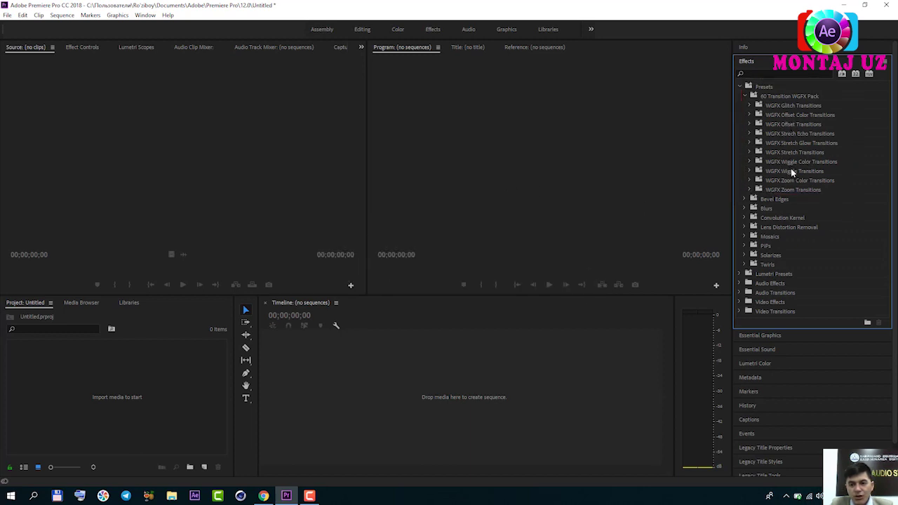
Browse the WGFX Glitch, Offset Color and WGFX Offset transition presets, then collapse them.
click(749, 105)
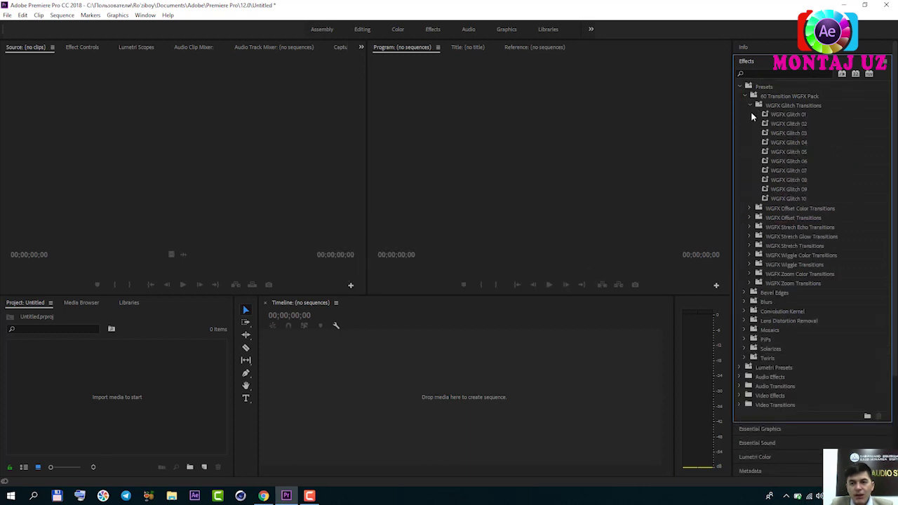
click(749, 209)
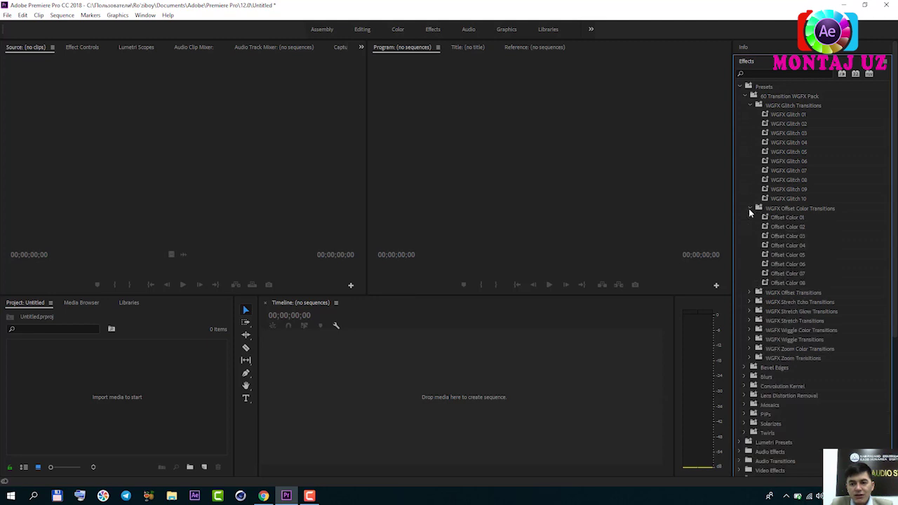
click(750, 293)
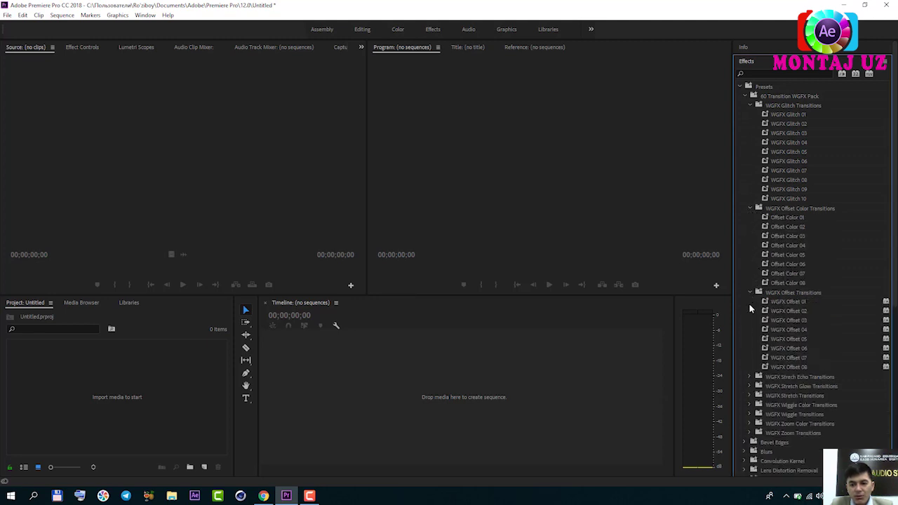
click(753, 293)
click(750, 208)
click(749, 105)
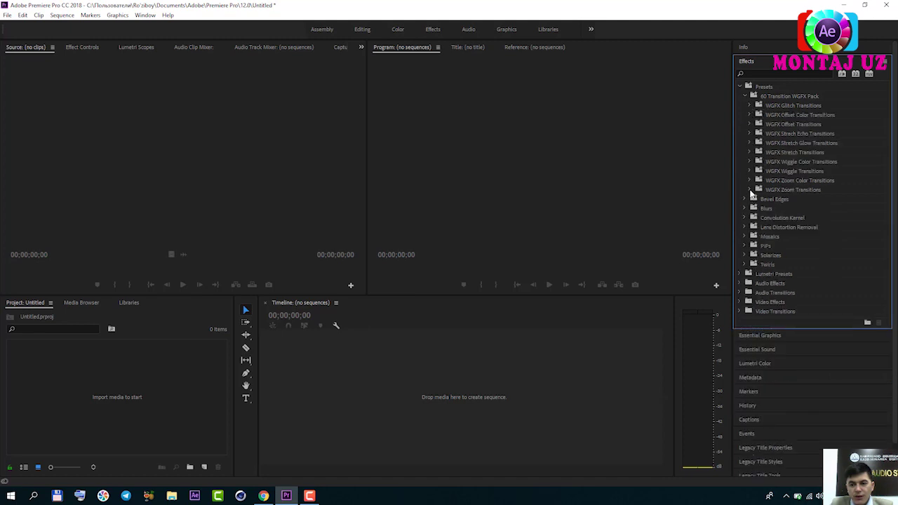
Inspect the WGFX Zoom and Zoom Color transitions, then collapse the 60 Transition WGFX Pack.
click(749, 191)
click(755, 199)
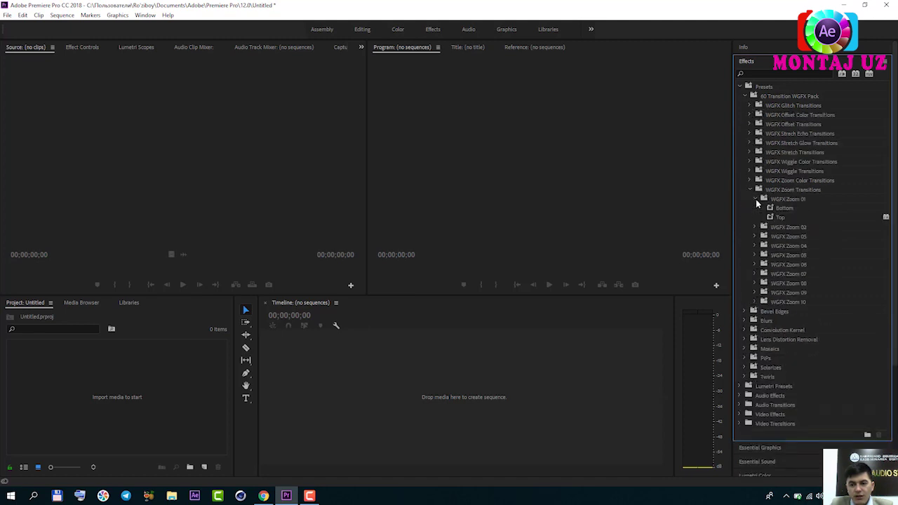
click(750, 190)
click(749, 181)
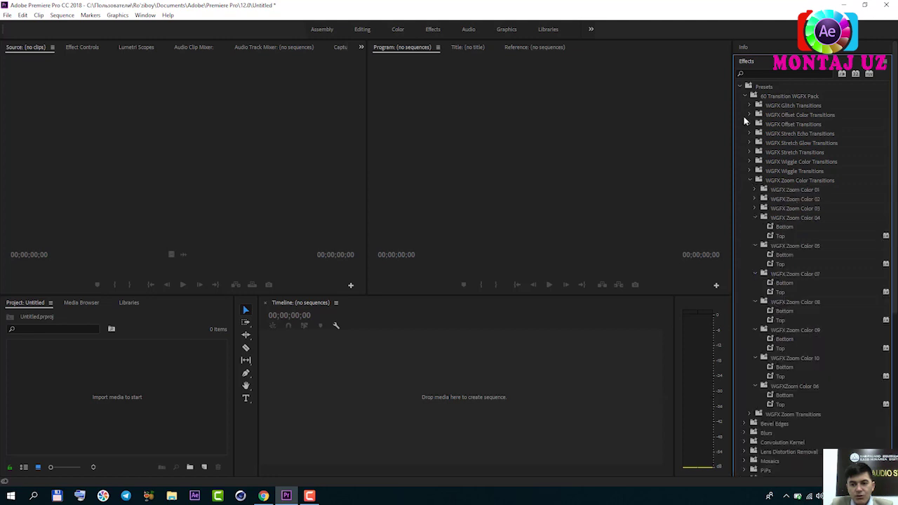
click(746, 98)
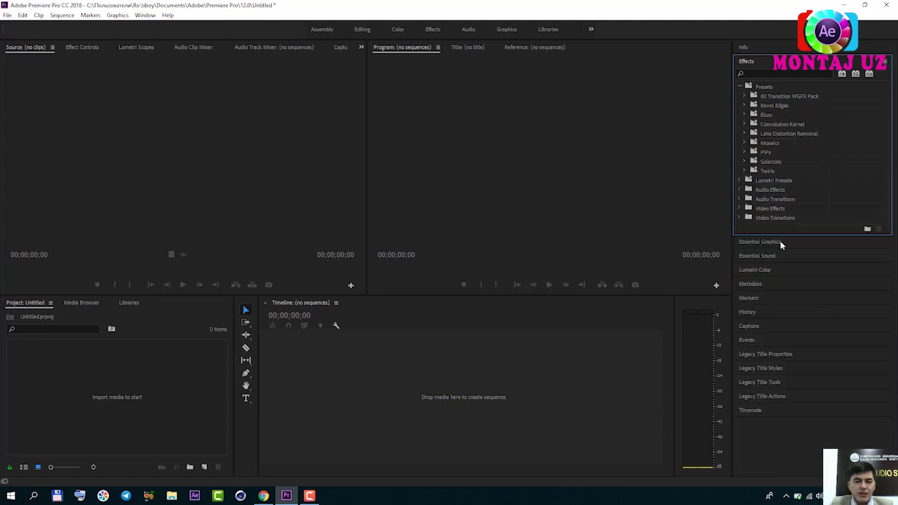
Import the Dubay video from the Desktop into the project.
click(114, 400)
key(ctrl+i)
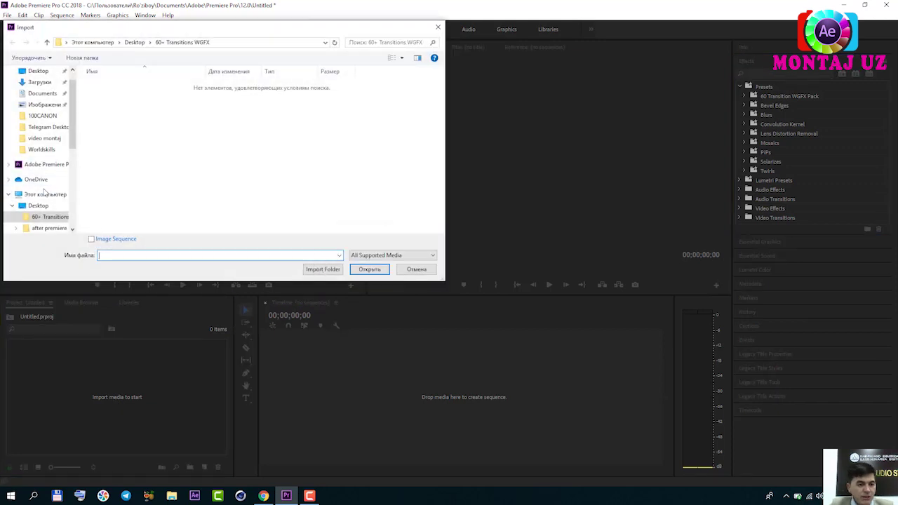
click(38, 205)
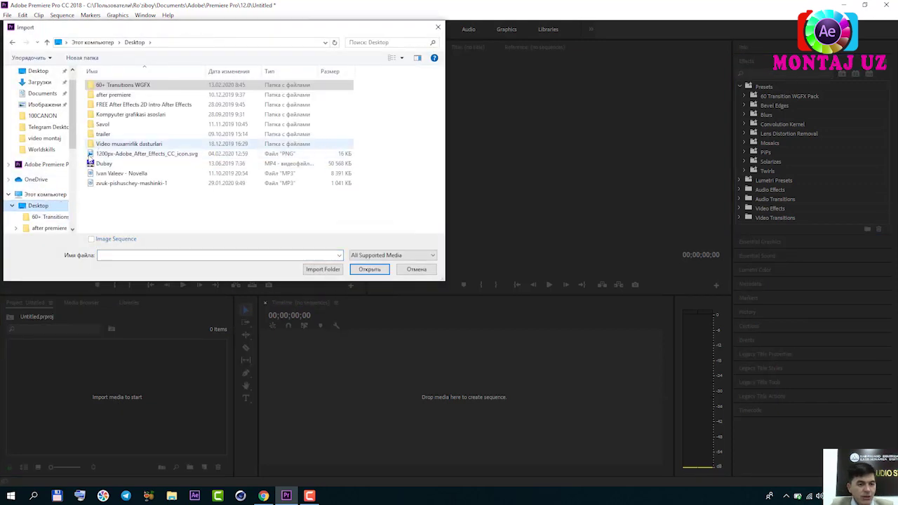
click(104, 163)
click(370, 269)
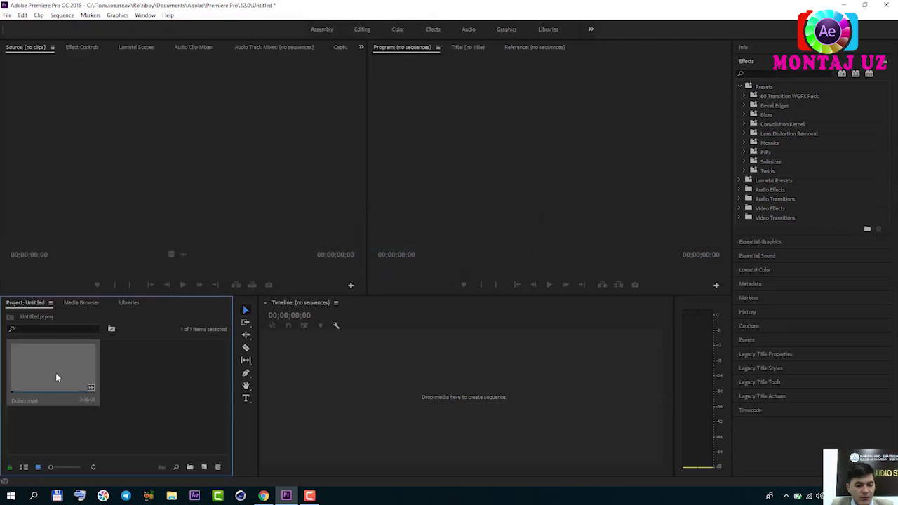
Create a Dubay sequence from the clip, widen the timeline, and delete its audio track.
drag(57, 378, 391, 374)
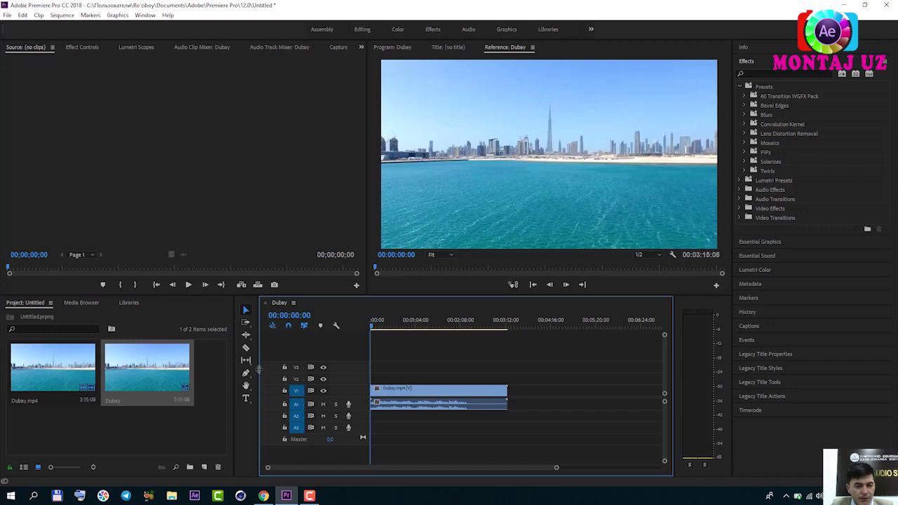
drag(259, 369, 168, 368)
click(355, 406)
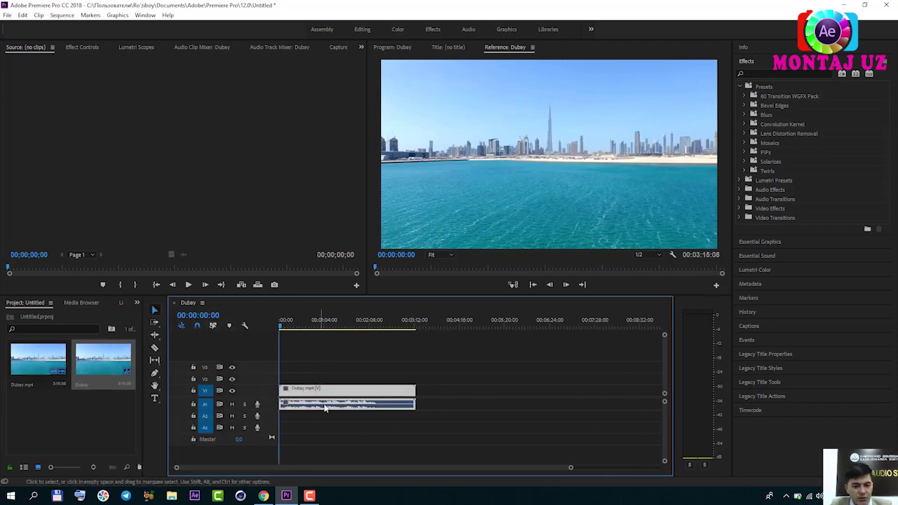
click(346, 419)
alt+click(333, 404)
key(Delete)
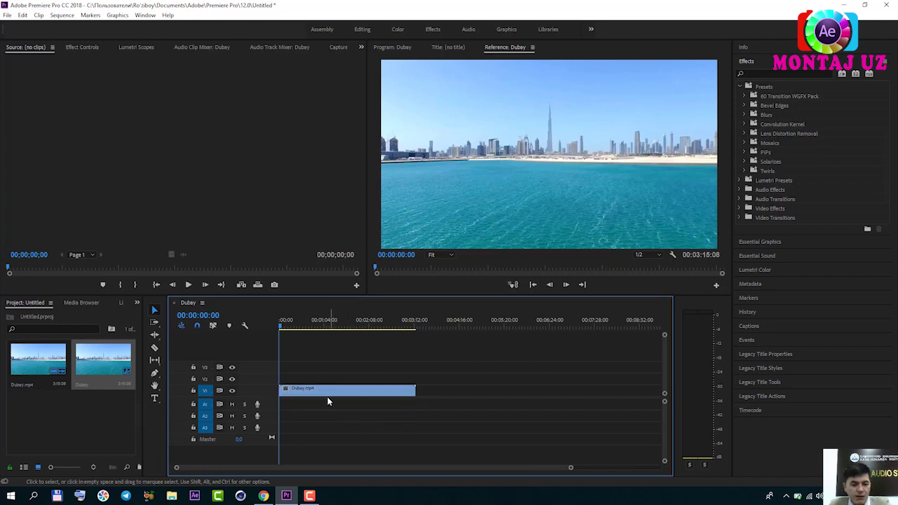
Preview the Dubay clip and split it at 00:00:02:24, where the shot changes to Burj Al Arab.
key(backslash)
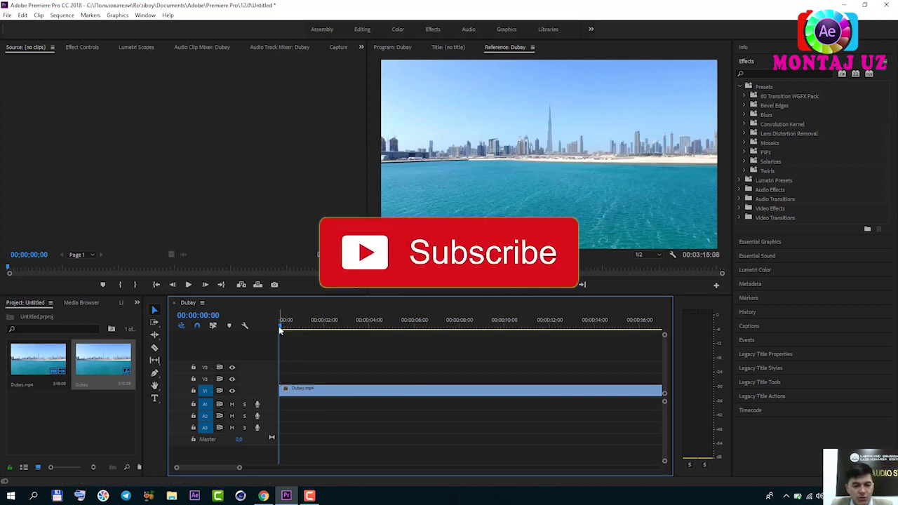
key(space)
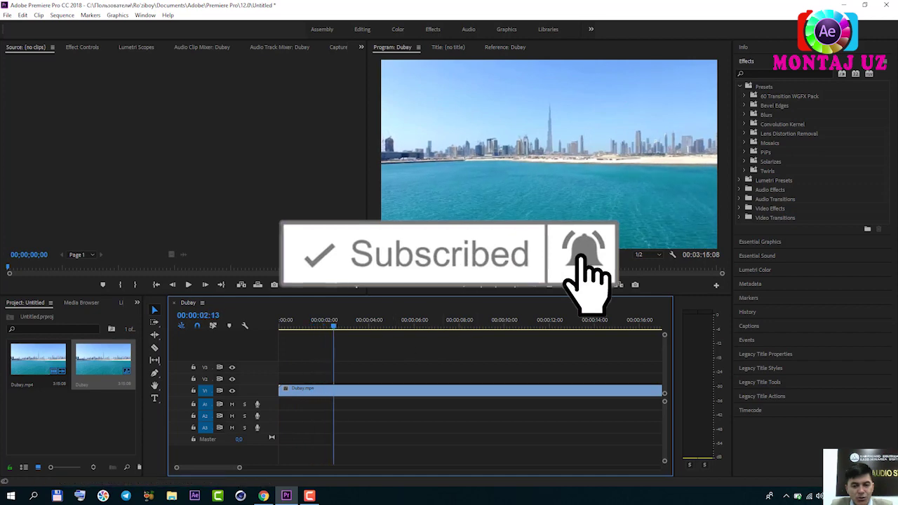
click(505, 47)
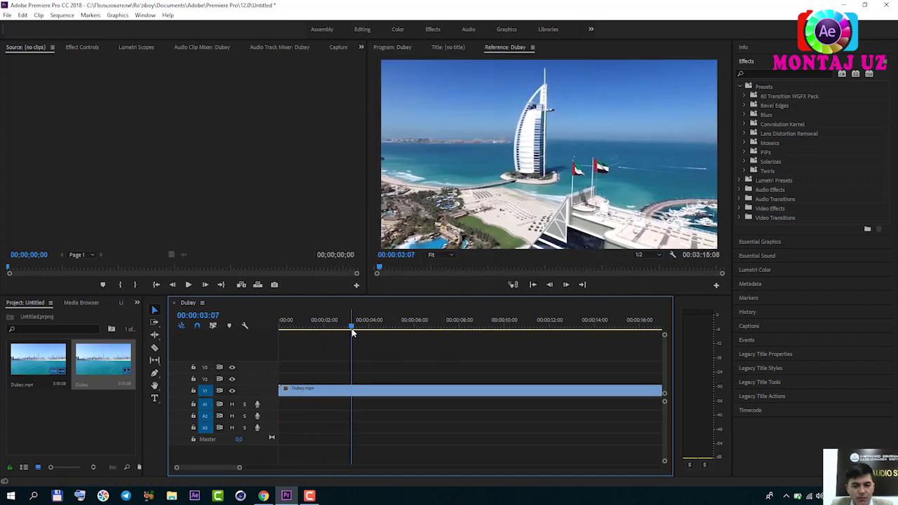
drag(351, 330, 343, 330)
key(equal)
key(ctrl+k)
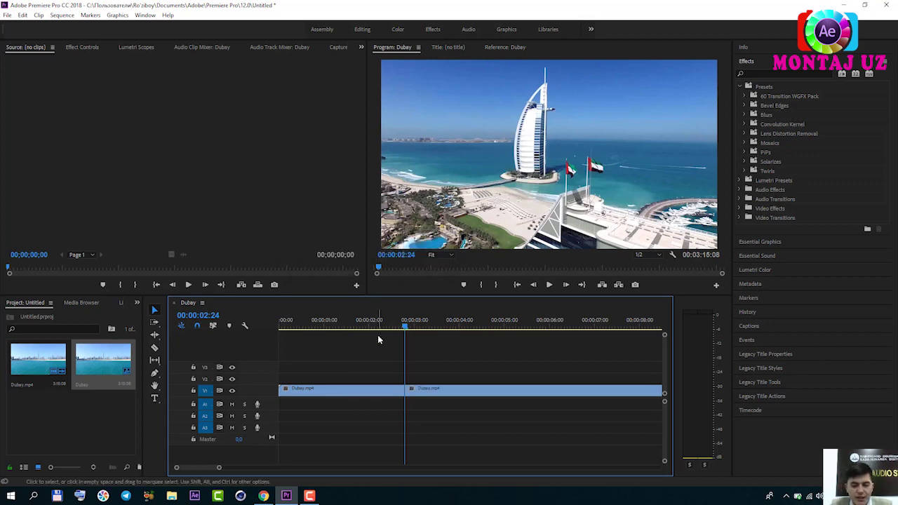
key(shift+Left)
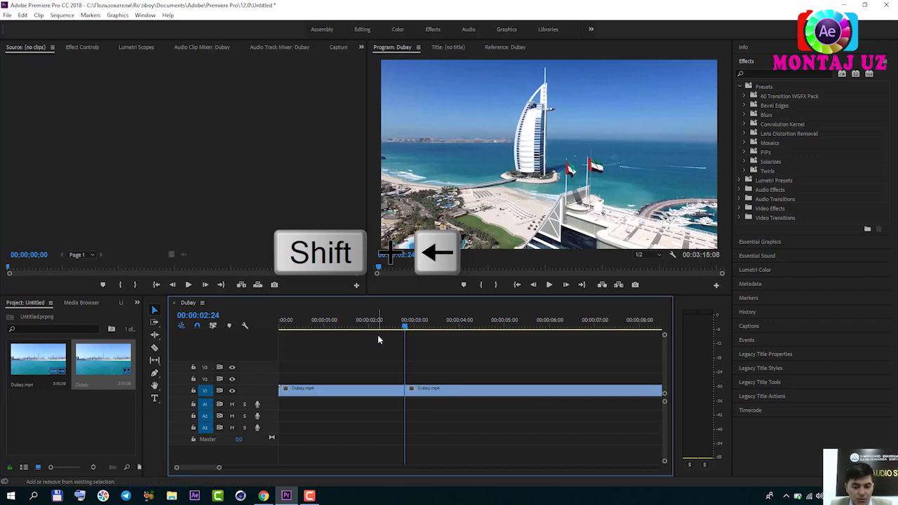
Cut the clip at 00:00:02:19 and 00:00:02:29, then select the short pieces between the cuts.
key(shift+Left)
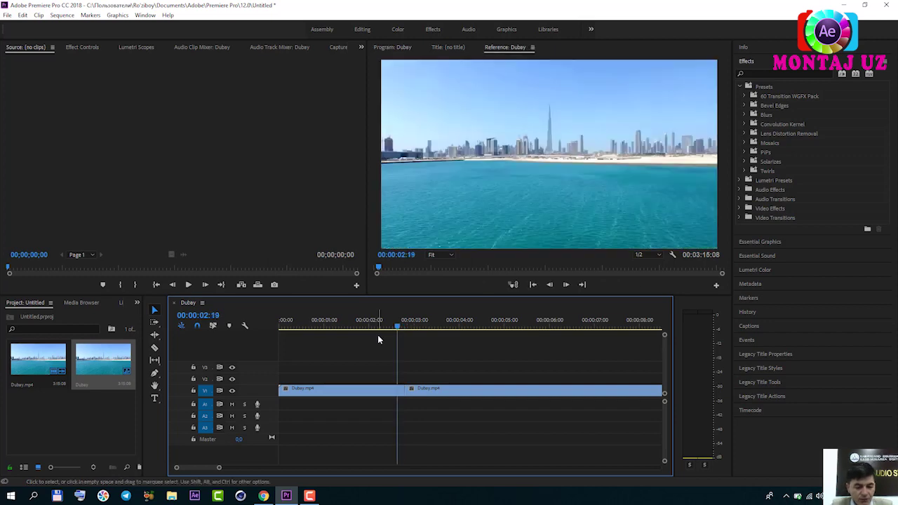
key(ctrl+k)
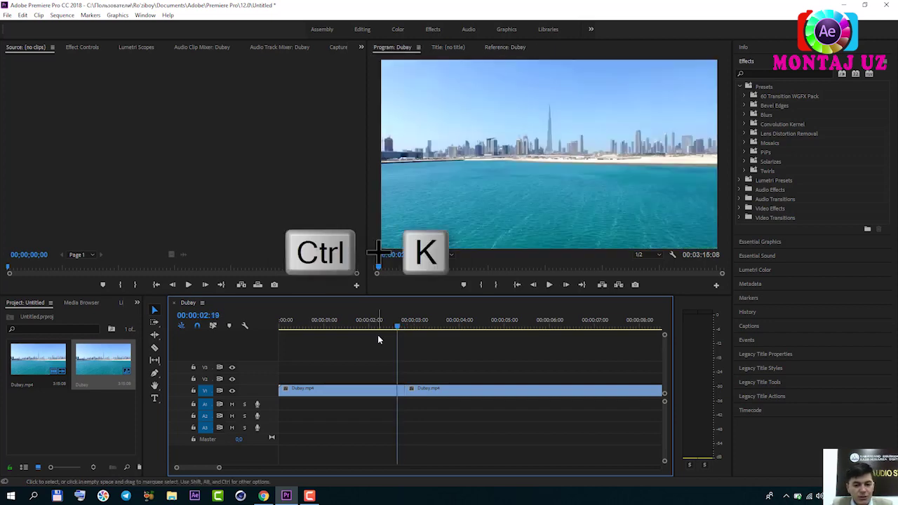
key(shift+Right)
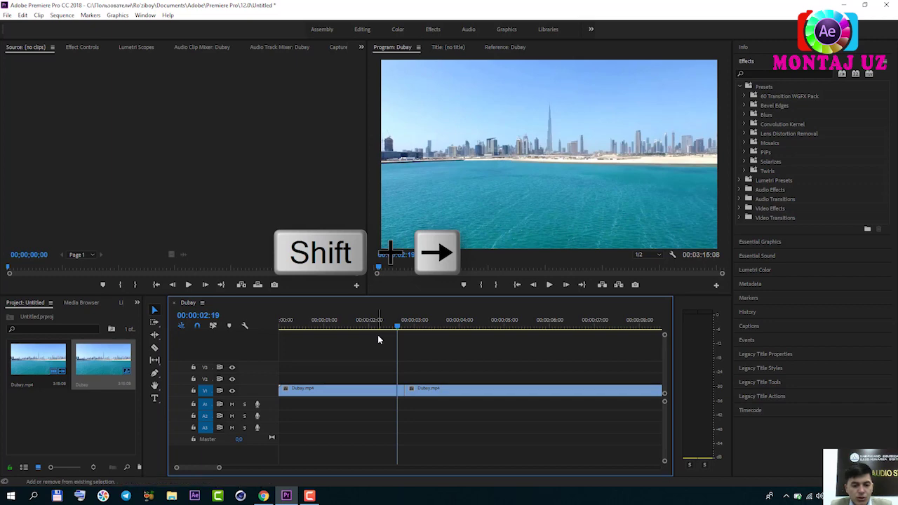
key(shift+Right)
key(shift+Right)
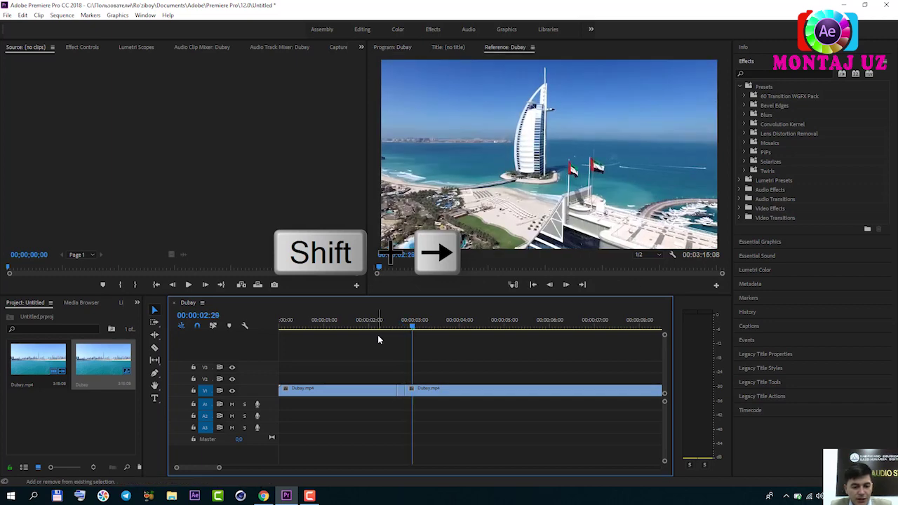
key(ctrl+k)
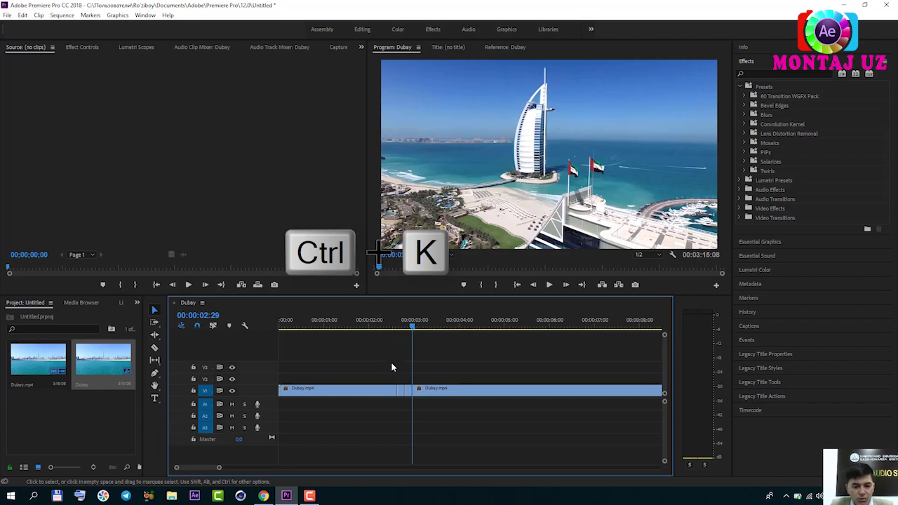
key(equal)
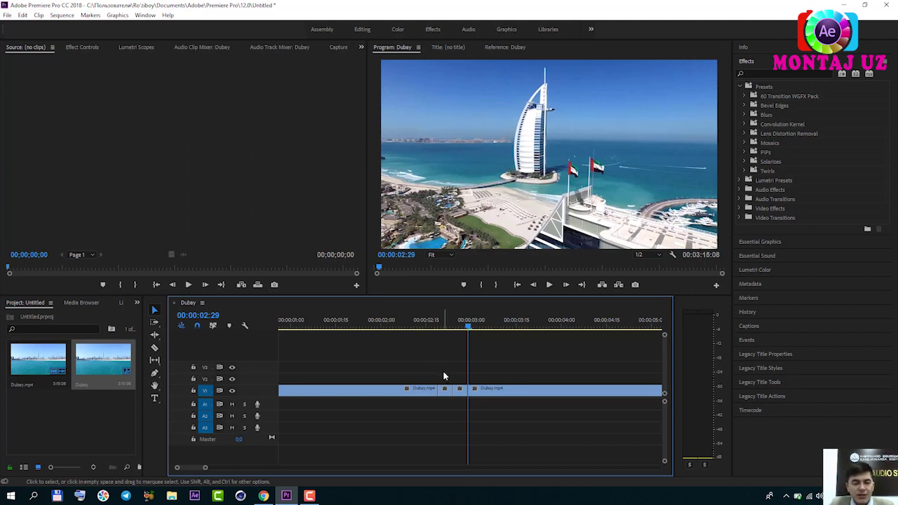
drag(445, 376, 465, 394)
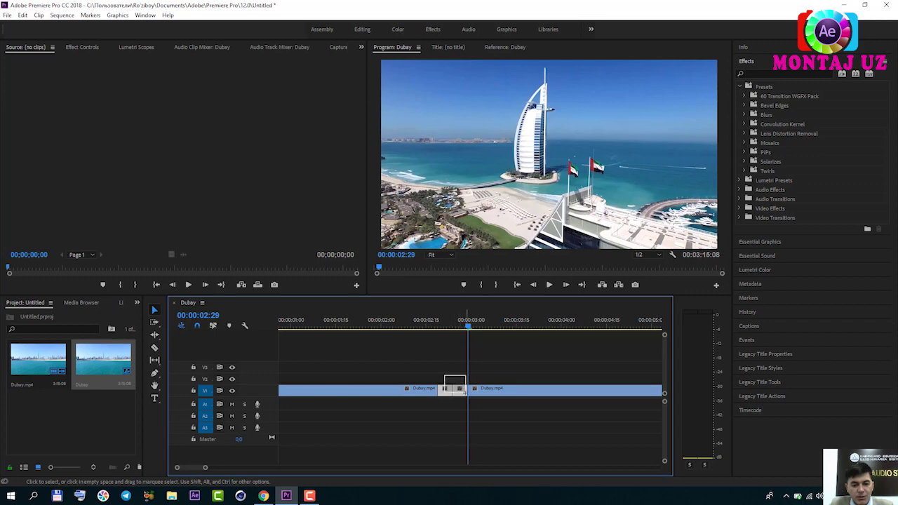
Nest the selected short pieces as Nested Sequence 01.
right_click(449, 396)
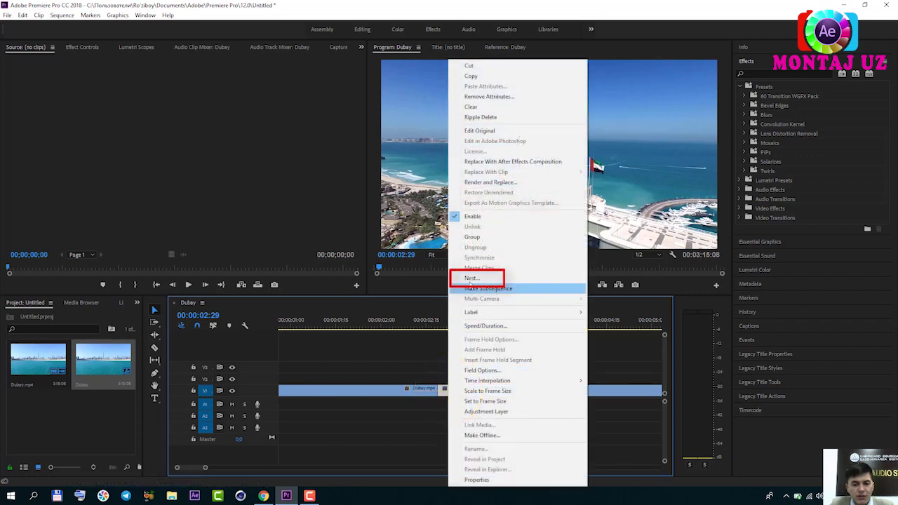
click(483, 279)
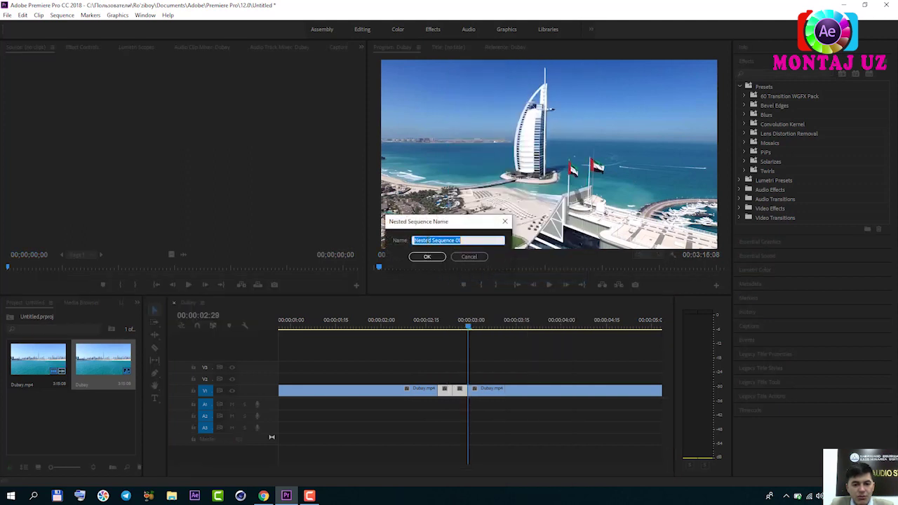
click(430, 257)
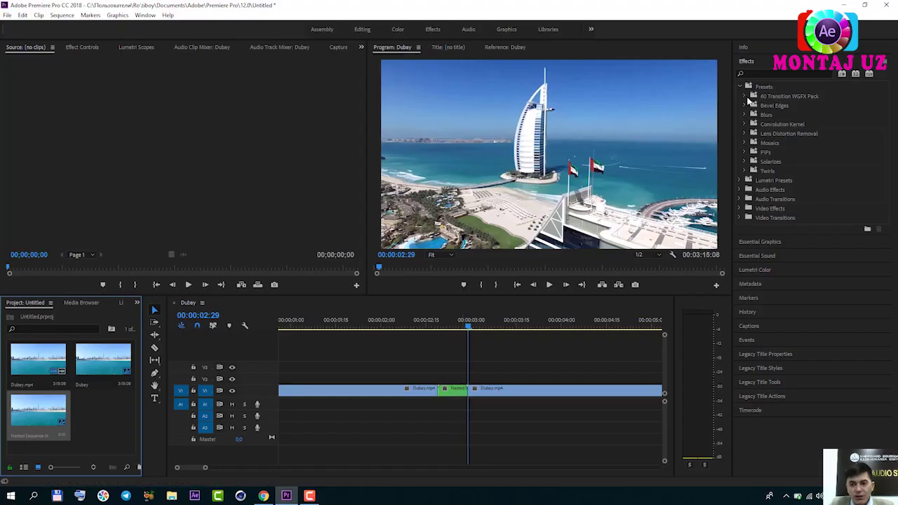
Apply the WGFX Zoom Color 01 Bottom preset to Nested Sequence 01.
click(745, 96)
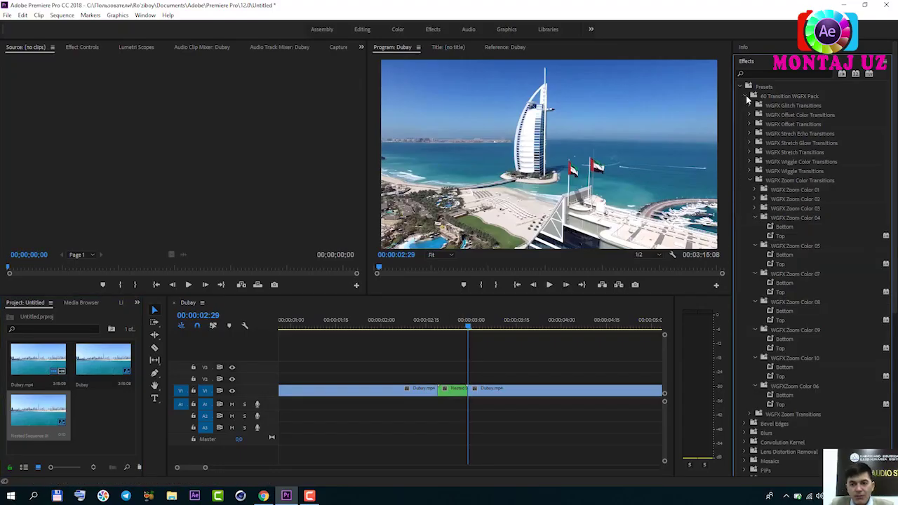
click(781, 191)
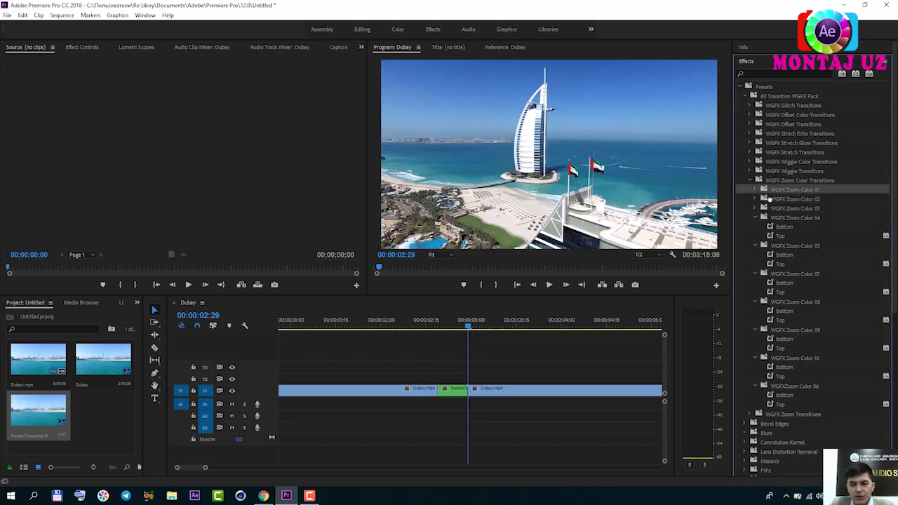
click(754, 190)
drag(780, 202, 456, 390)
Play the zoom transition from 00:00:02:13, then zoom out to show the whole sequence.
drag(469, 328, 421, 328)
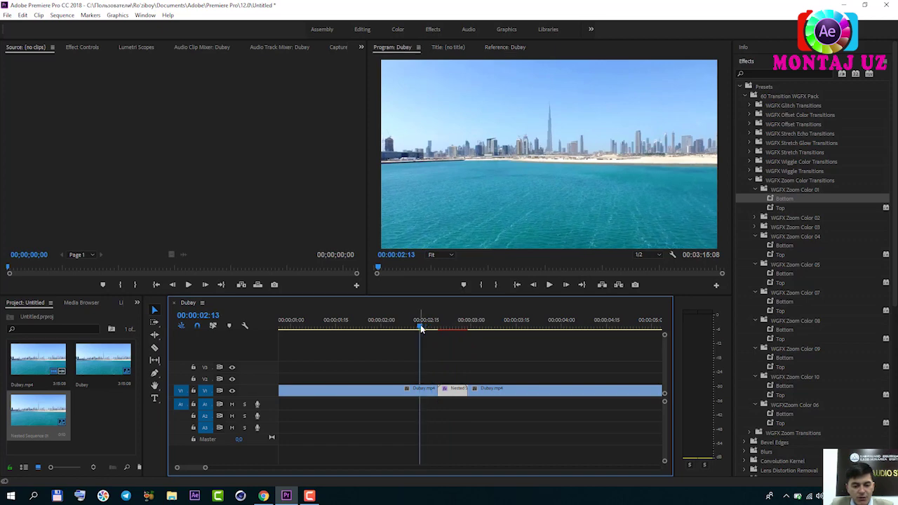
key(space)
key(space)
drag(511, 329, 625, 330)
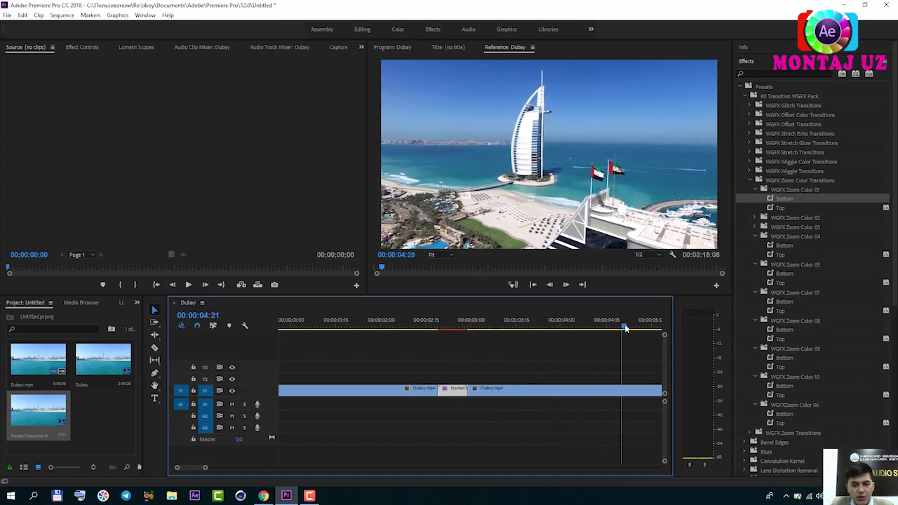
key(minus)
key(minus)
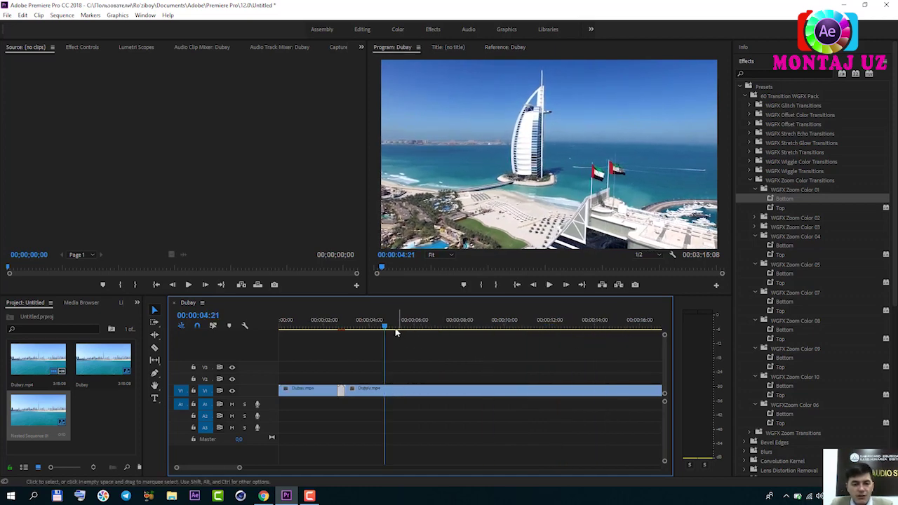
Split the Dubay clip at 00:00:05:11, 00:00:05:06 and 00:00:05:16.
mouse_move(385, 328)
mouse_down()
mouse_move(413, 328)
mouse_move(400, 328)
mouse_up()
key(equal)
key(equal)
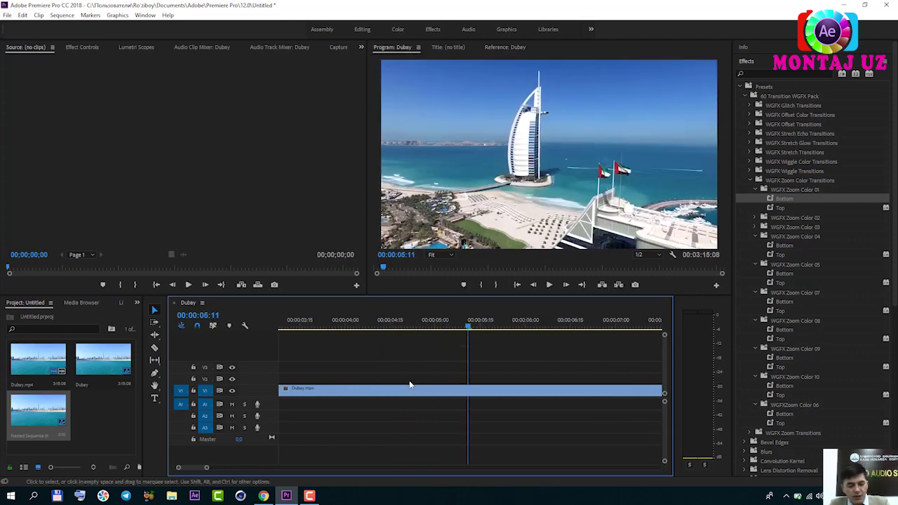
key(ctrl+k)
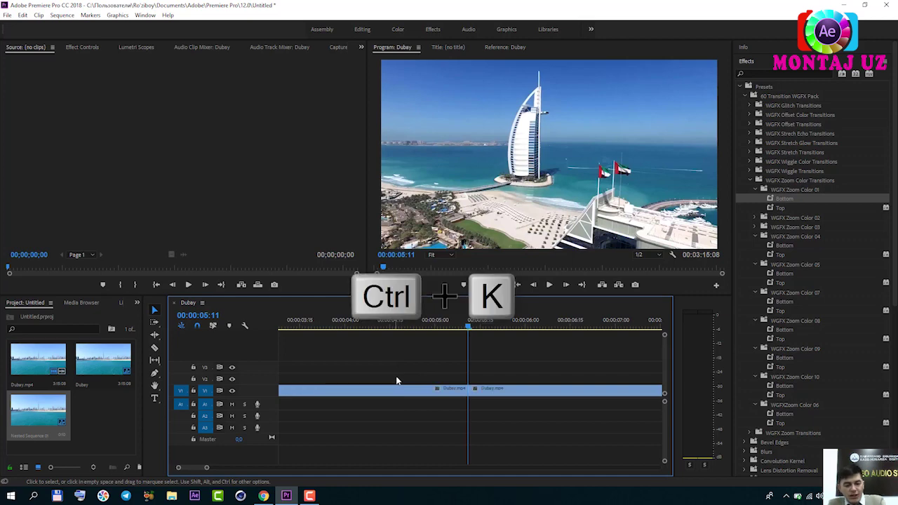
key(shift+Left)
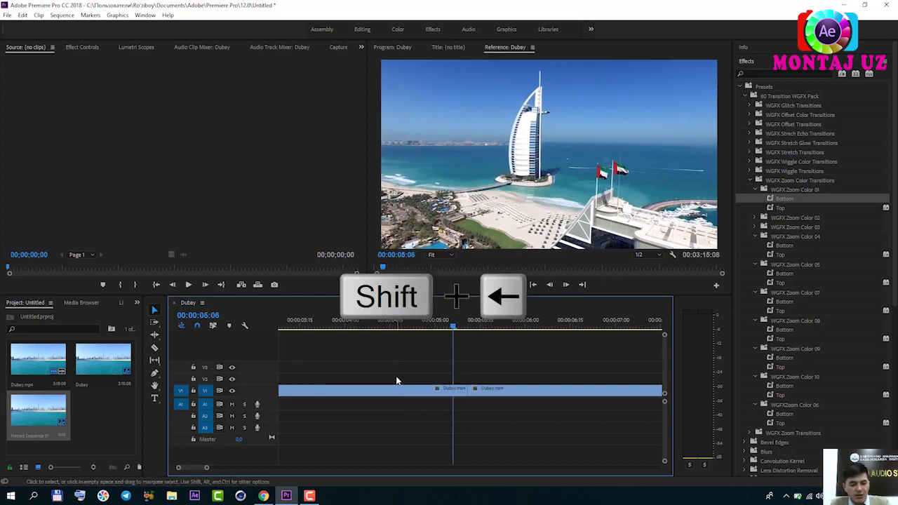
key(ctrl+k)
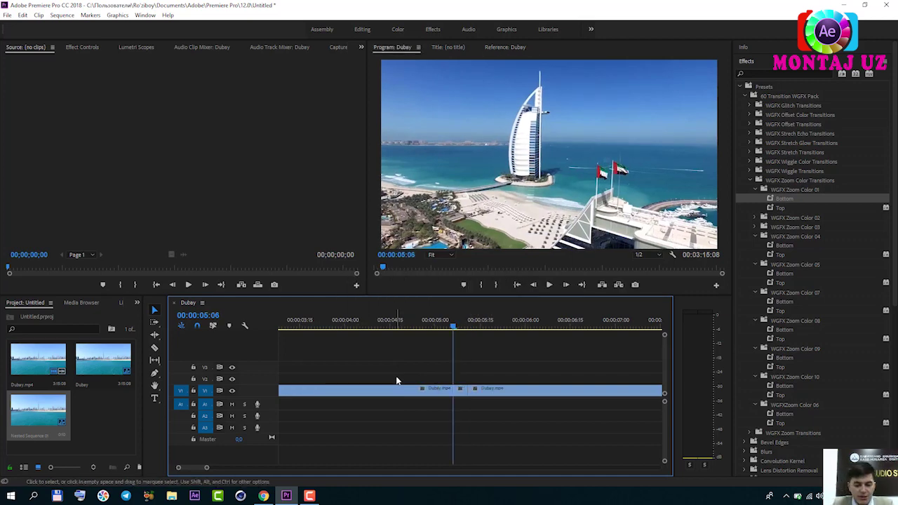
key(shift+Right)
key(shift+Right)
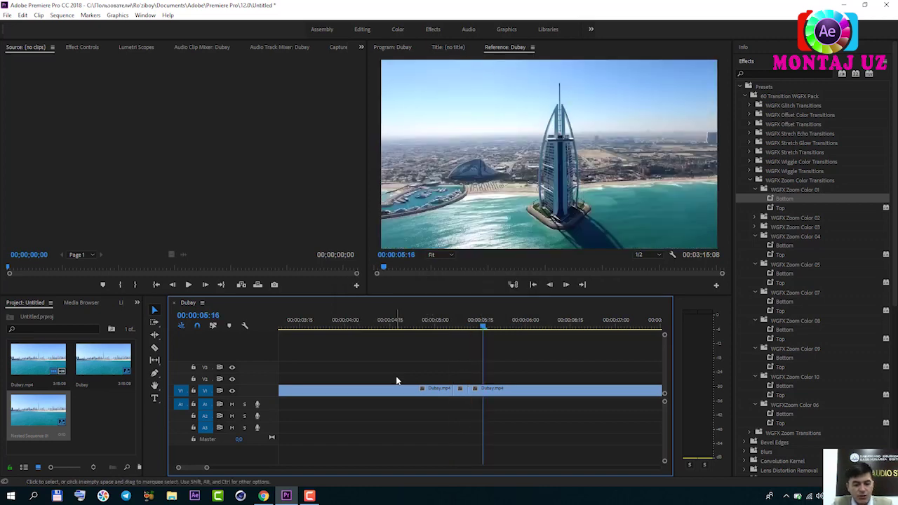
key(ctrl+k)
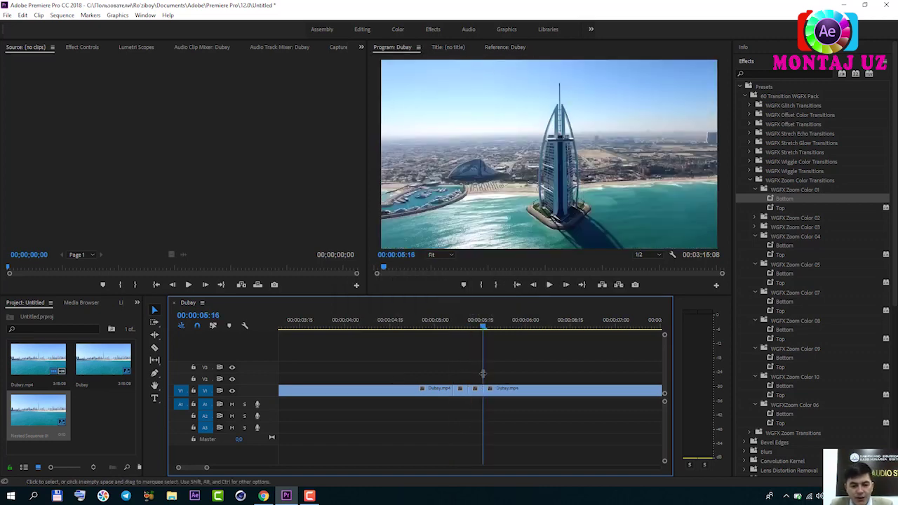
Nest the two short middle pieces as Nested Sequence 02.
drag(488, 330, 441, 328)
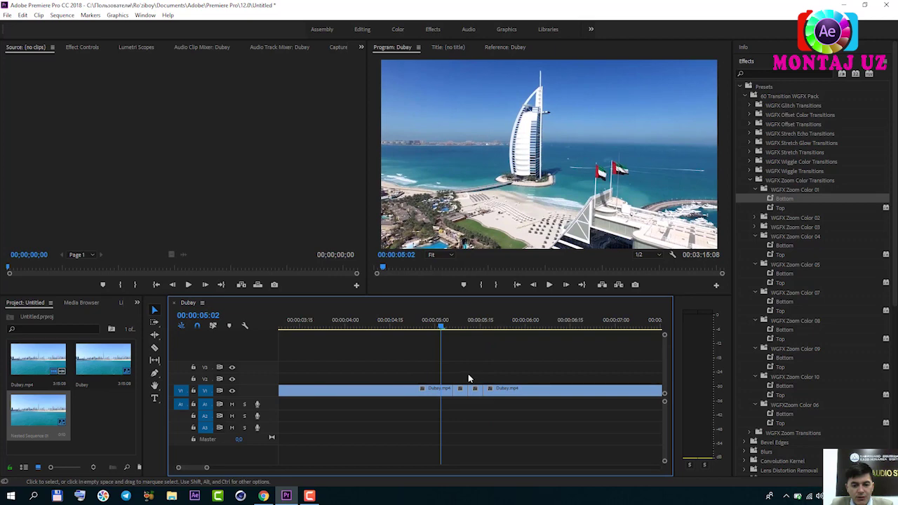
drag(461, 383, 480, 393)
right_click(480, 391)
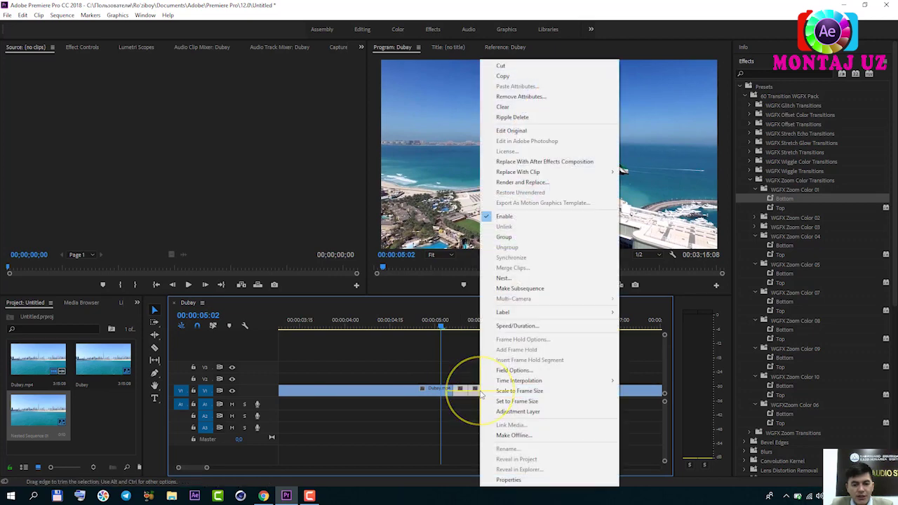
click(505, 278)
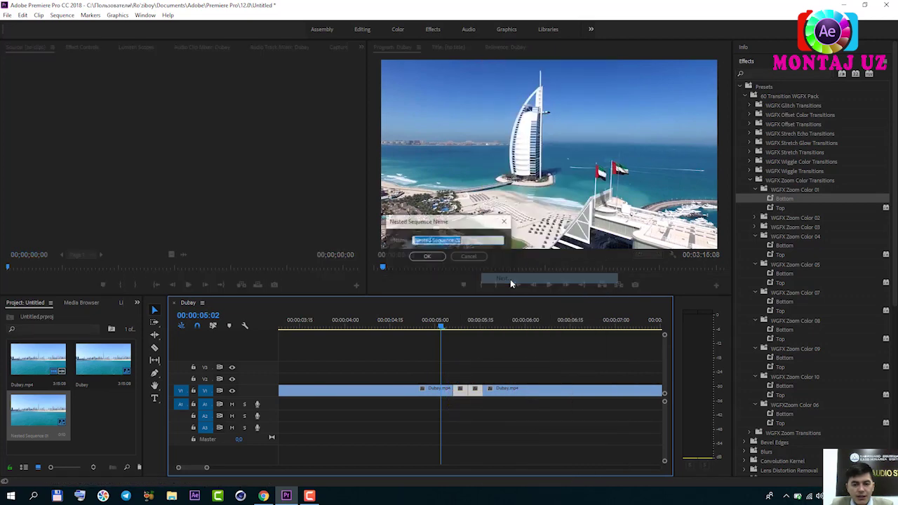
click(429, 257)
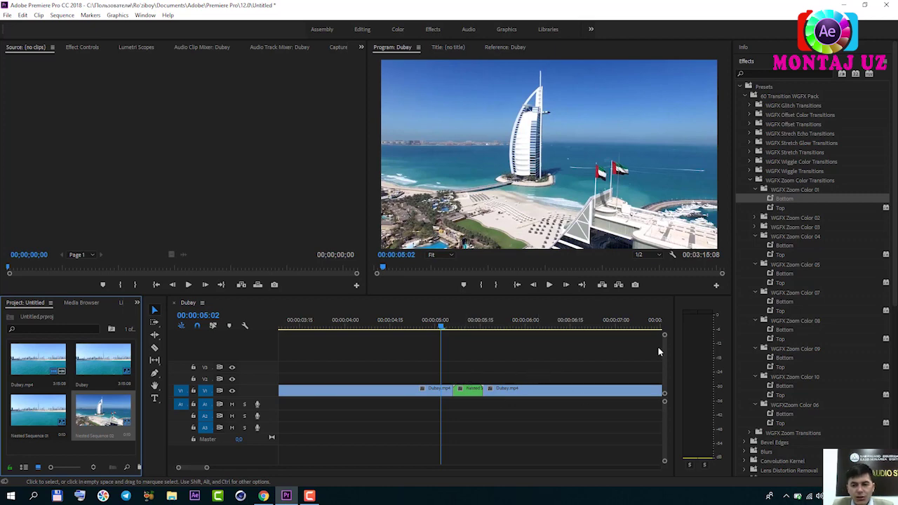
Apply the WGFX Strech 01 preset to the nested clip and scrub through the transition to preview it.
click(750, 180)
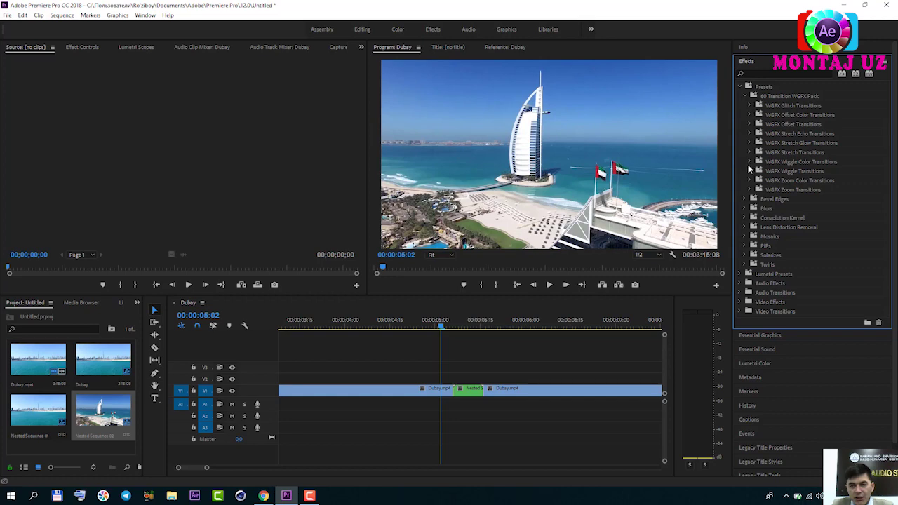
click(749, 152)
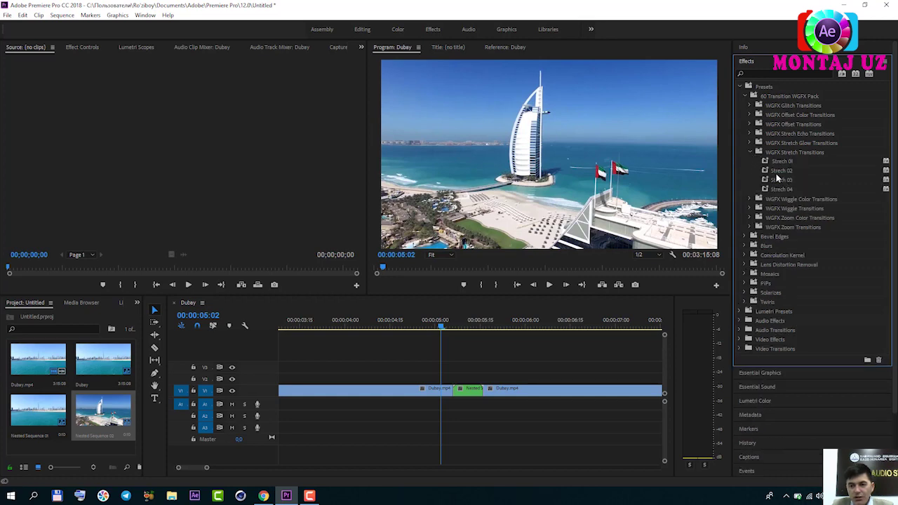
drag(780, 166, 471, 394)
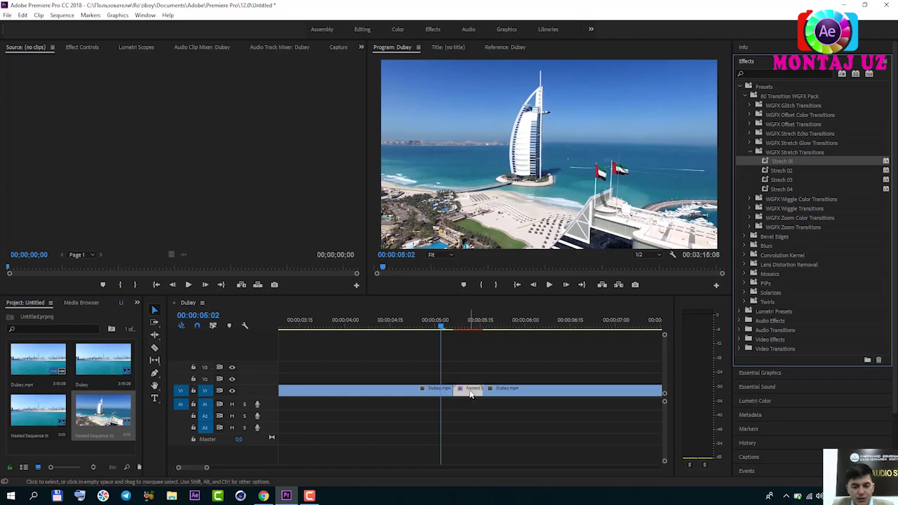
click(512, 327)
drag(512, 326, 423, 329)
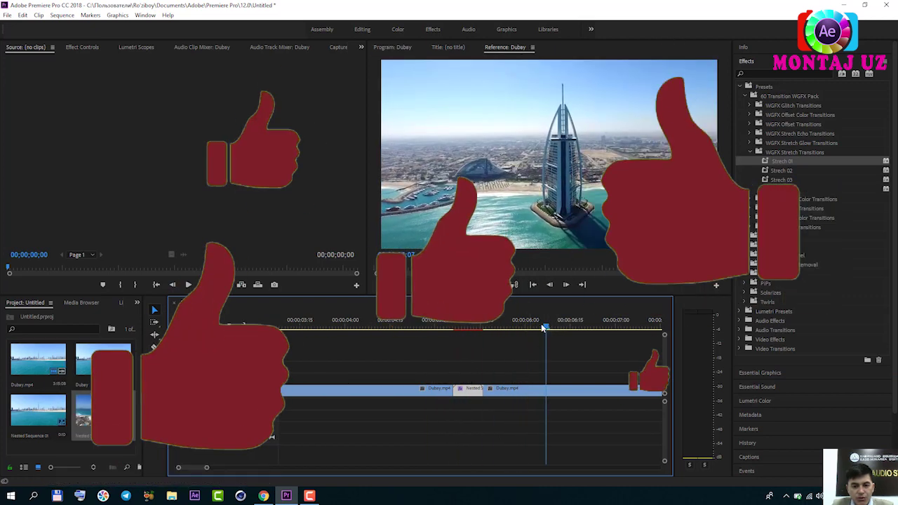
click(462, 327)
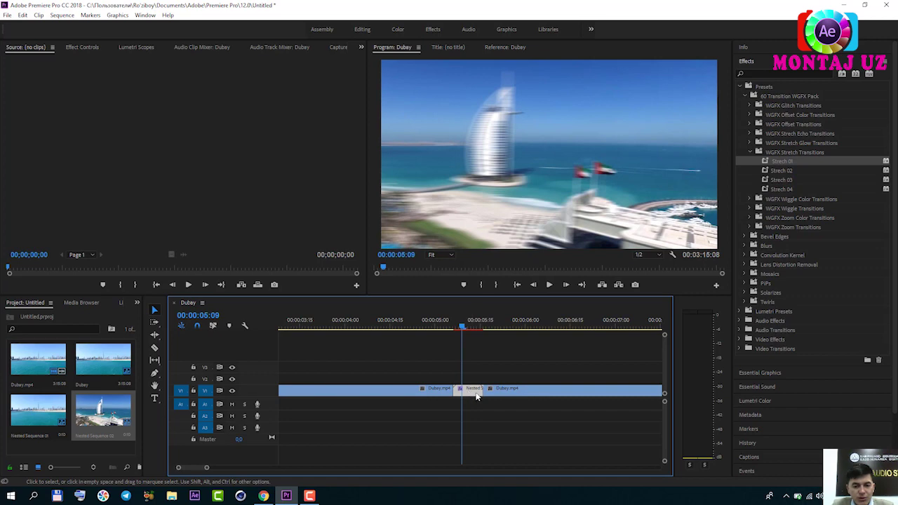
Inspect the Strech 01 Transform keyframes, stepping the playhead from 05:09 back to 05:03.
click(82, 47)
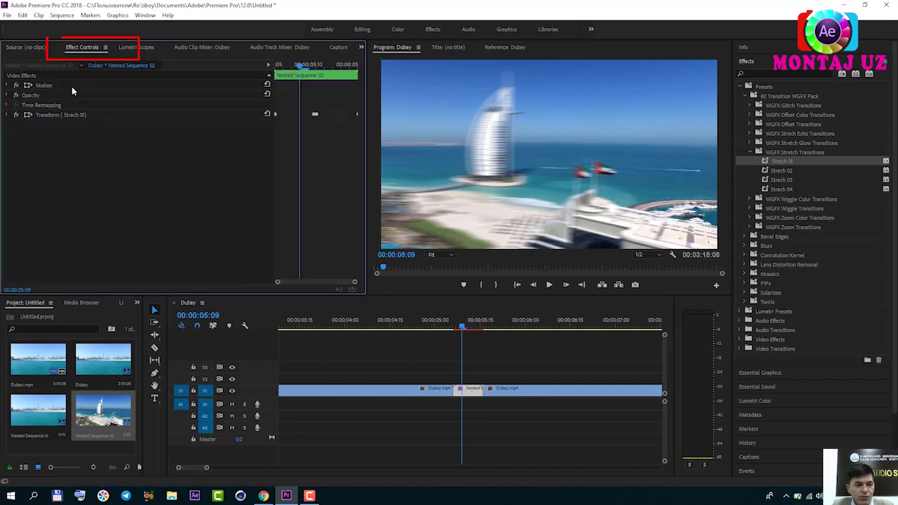
click(6, 115)
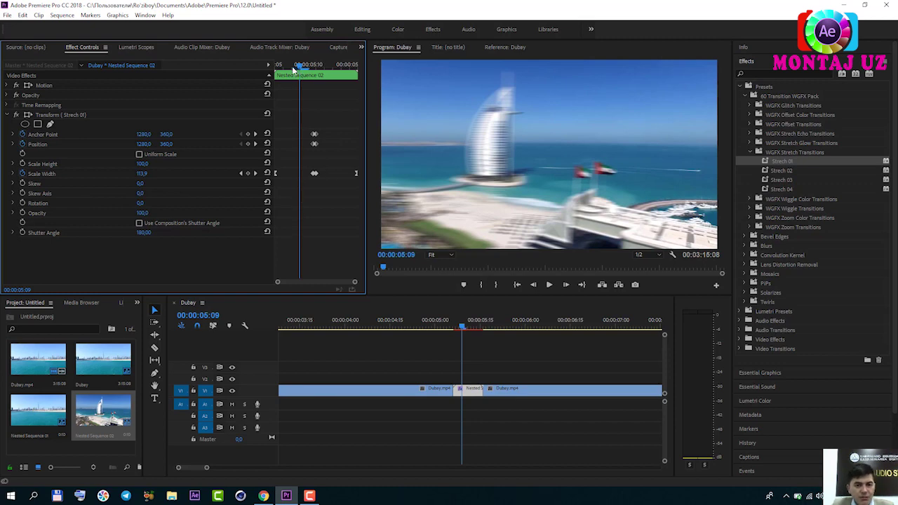
drag(297, 66, 275, 67)
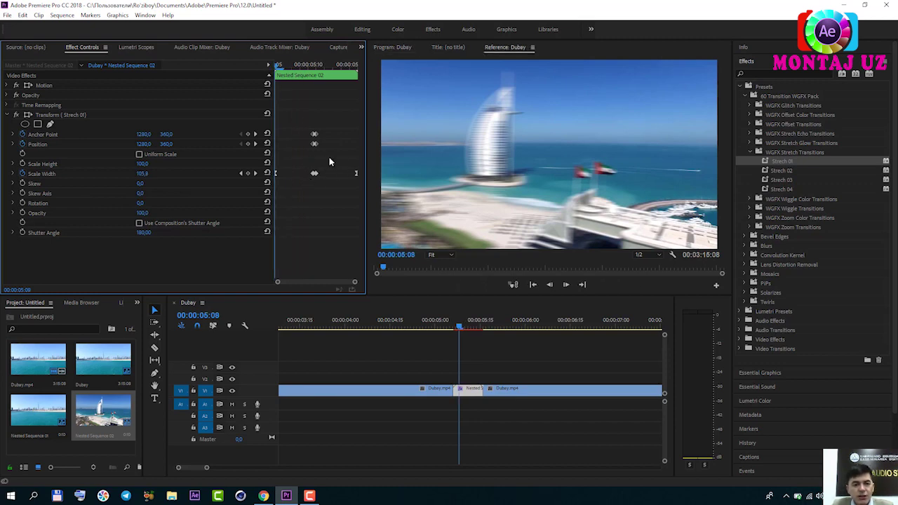
key(Left)
key(Left)
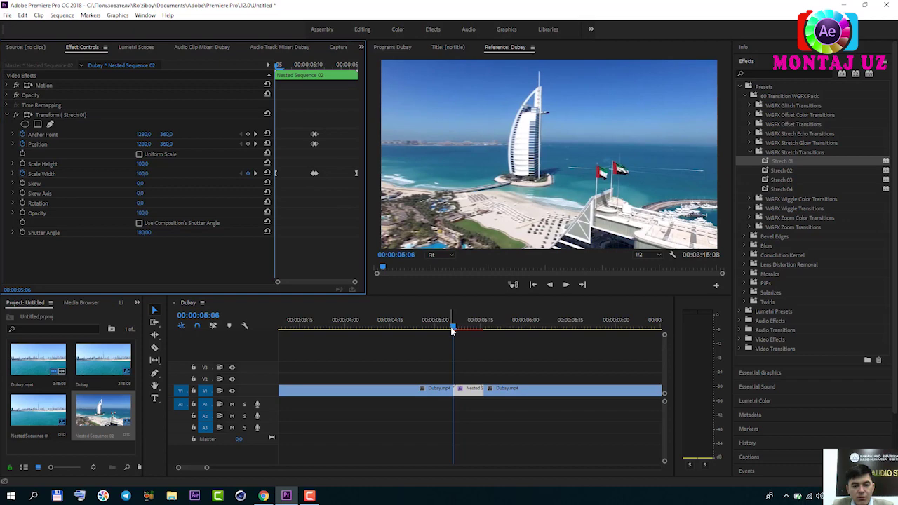
click(455, 344)
key(Left)
key(Left)
key(Left)
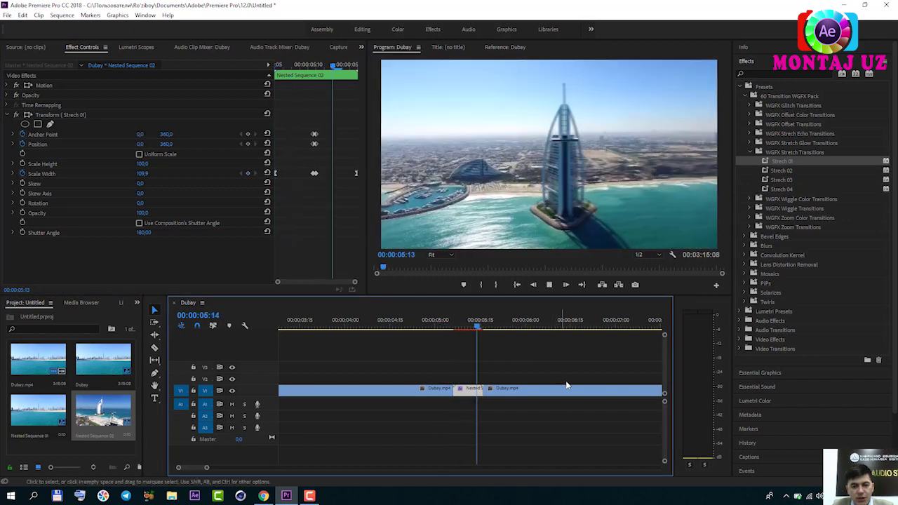
click(461, 330)
key(Left)
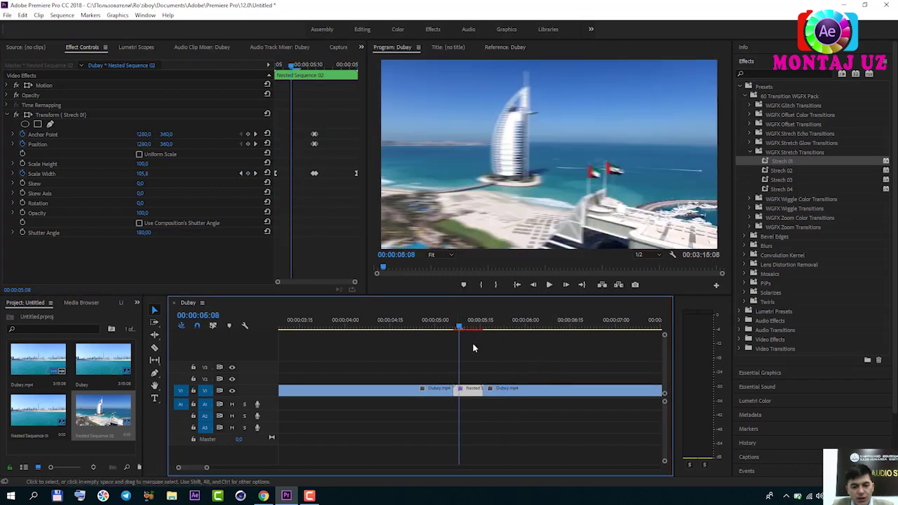
Delete the Strech 01 Transform effect from the nested clip.
click(8, 115)
click(35, 117)
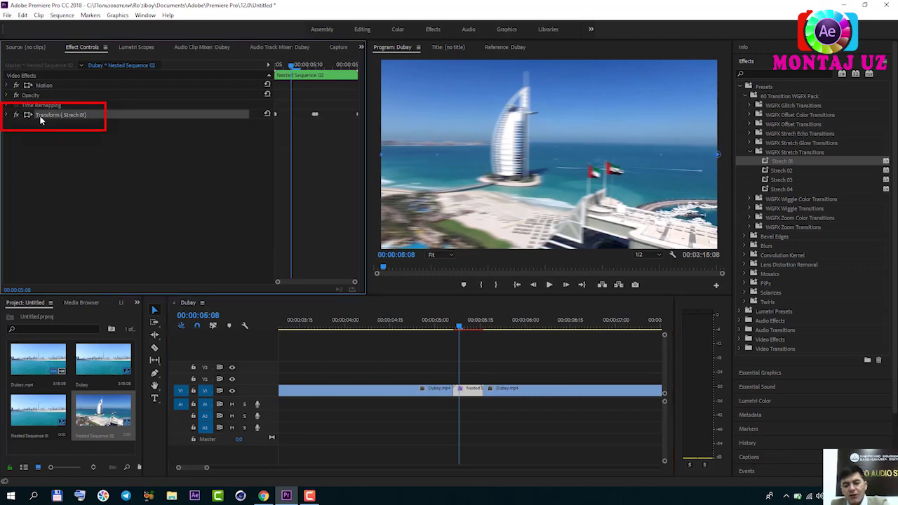
key(Delete)
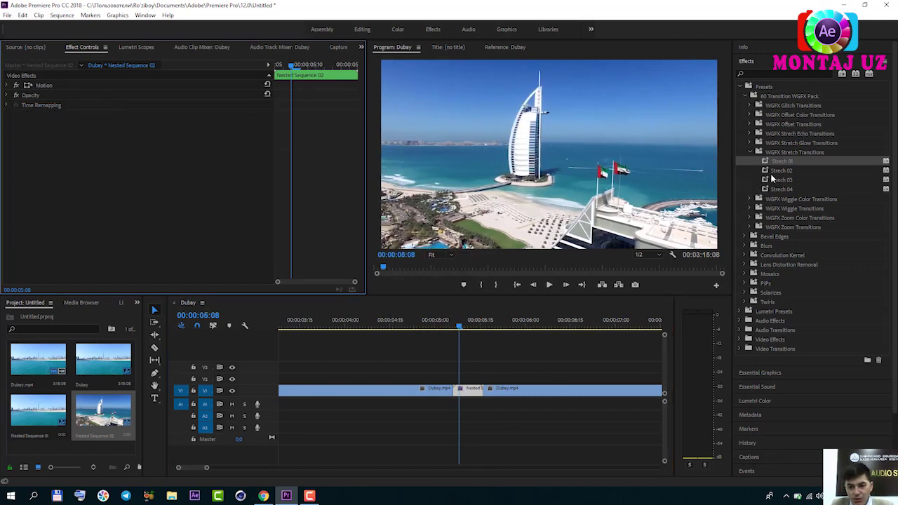
Apply Strech 02 to the nested clip, scrub from 04:25 to preview it, then delete its Transform effect.
drag(781, 170, 469, 389)
mouse_move(459, 328)
mouse_down()
mouse_move(421, 328)
mouse_move(532, 334)
mouse_up()
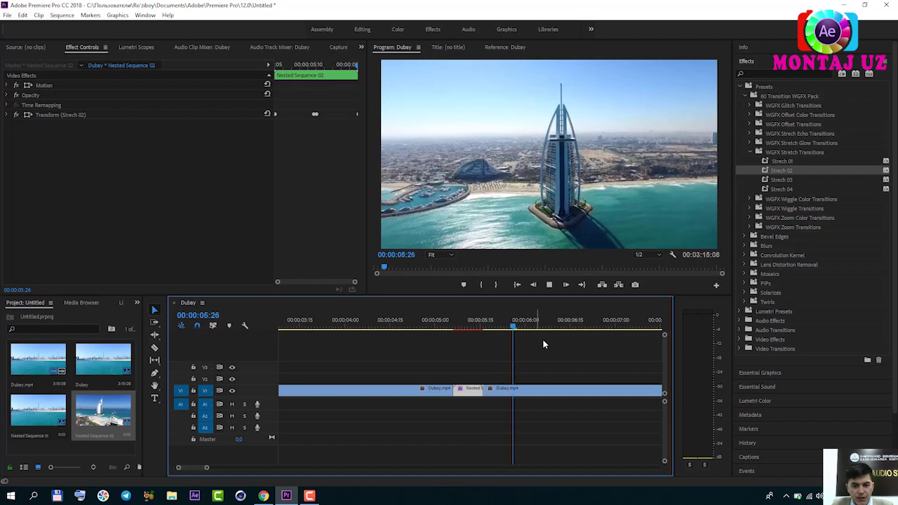
drag(527, 328, 456, 329)
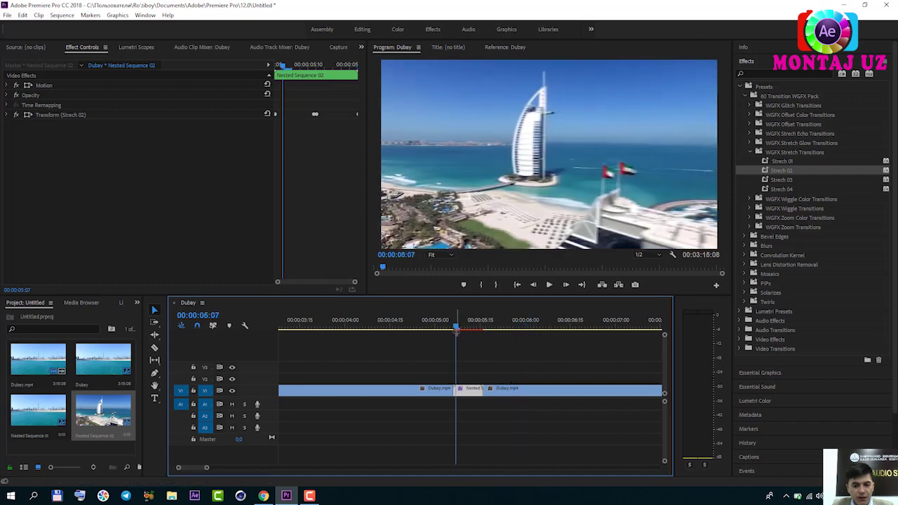
click(52, 115)
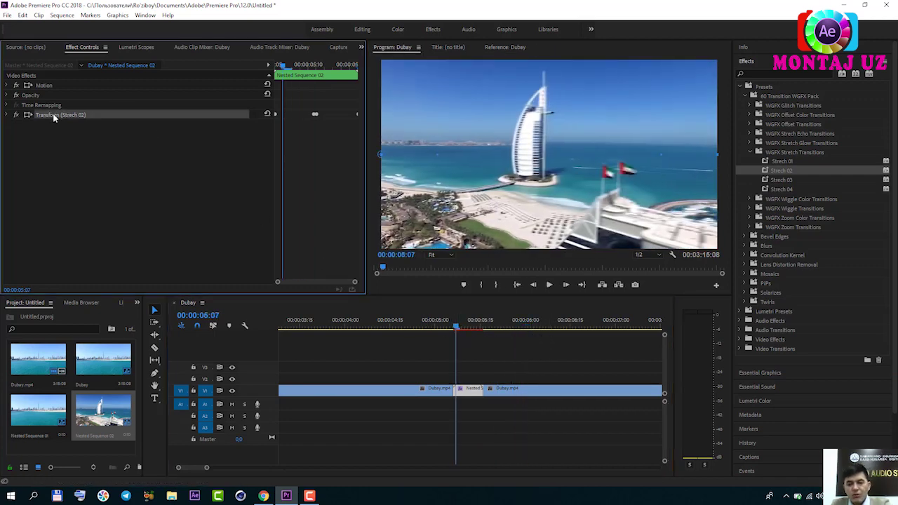
key(Delete)
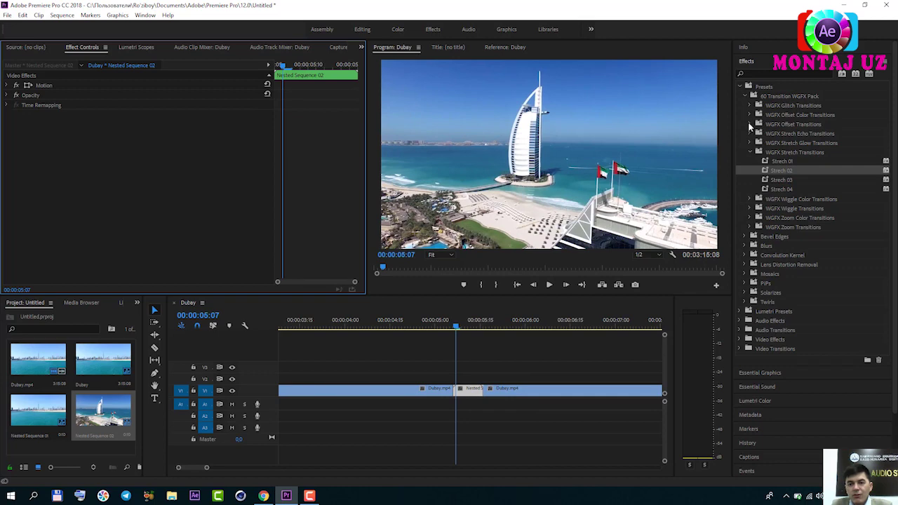
Apply WGFX Offset 01 to the nested clip and play it twice from 00:00:04:27.
click(750, 124)
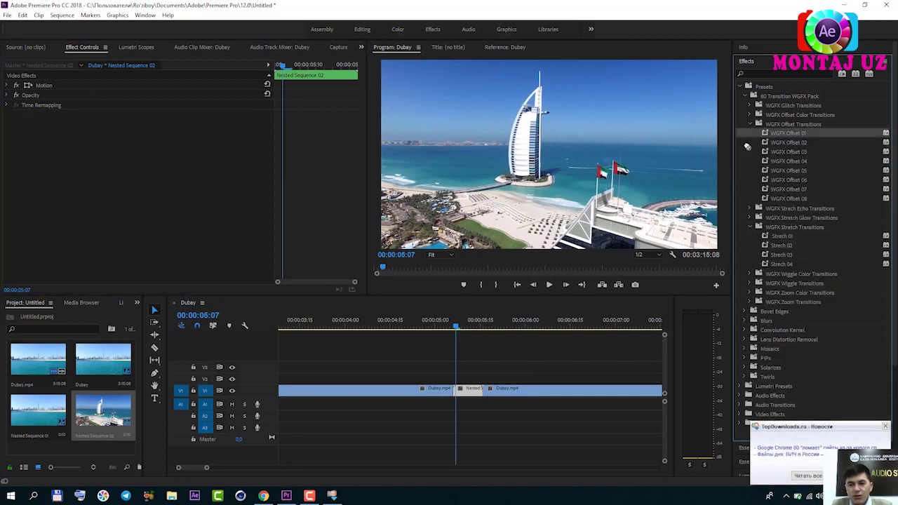
drag(549, 305, 471, 390)
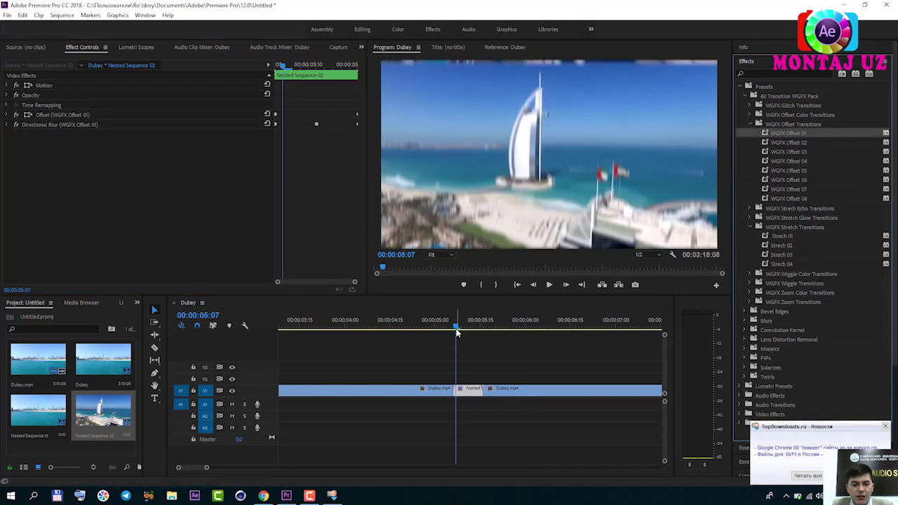
key(space)
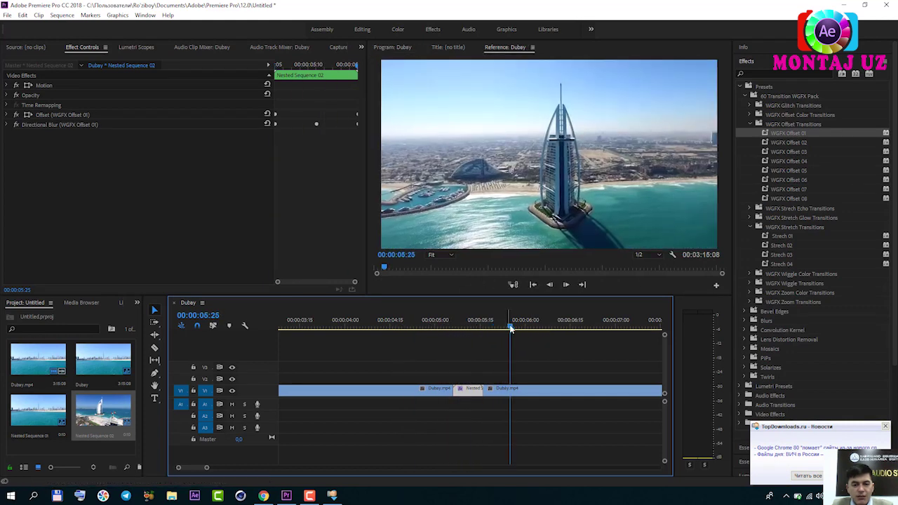
click(460, 330)
drag(460, 334, 426, 329)
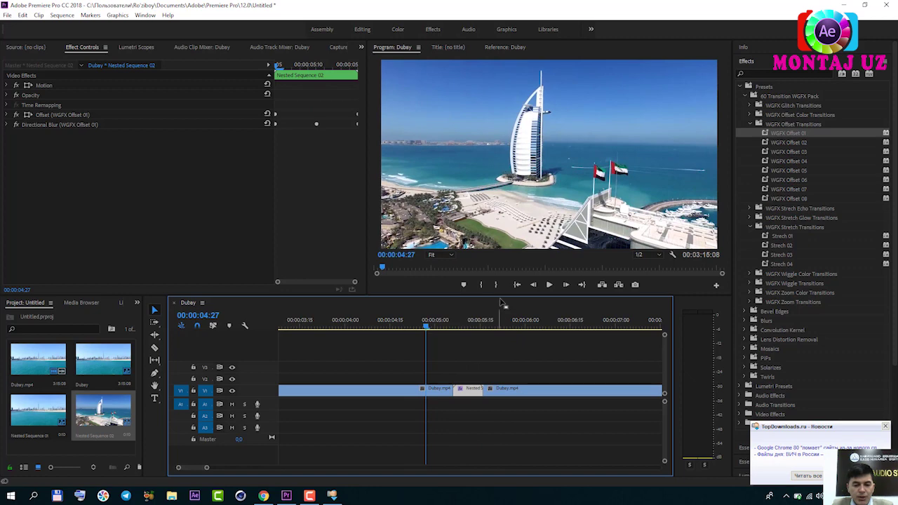
key(space)
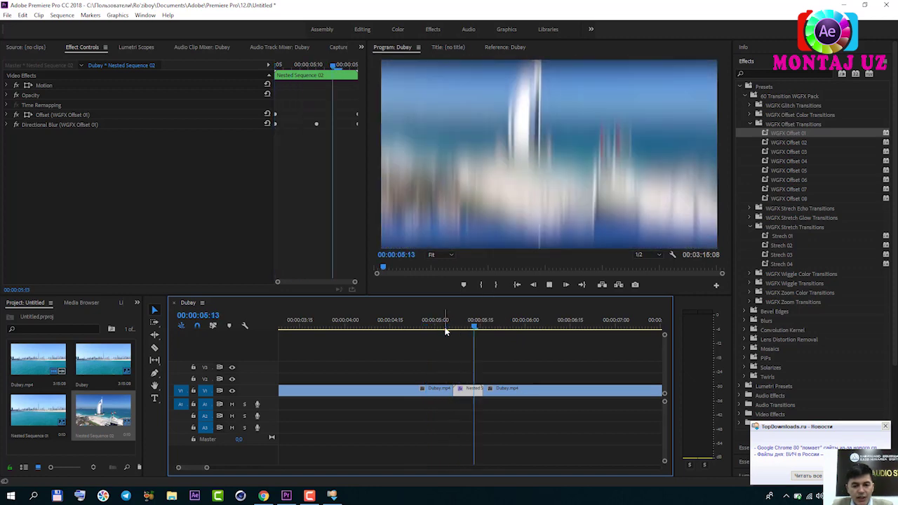
Delete the Offset effect so only Directional Blur remains, playhead at 00:00:05:00.
click(31, 126)
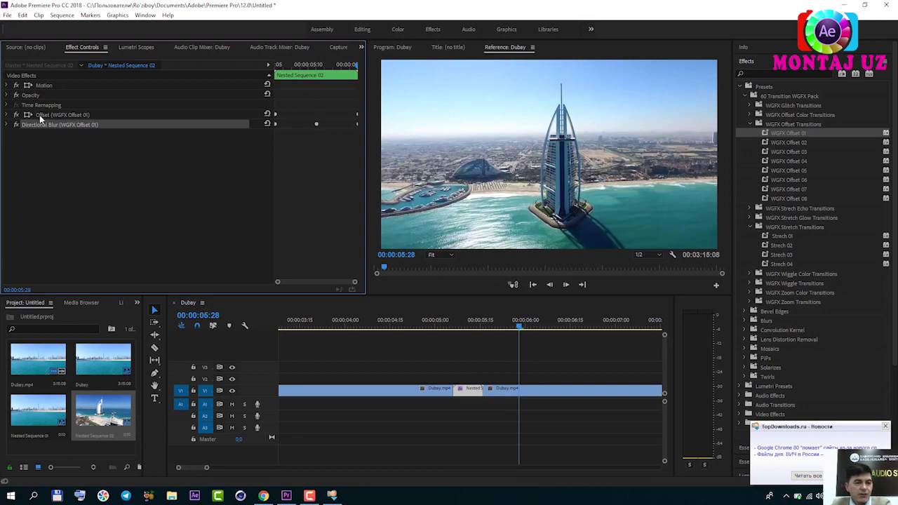
key(Delete)
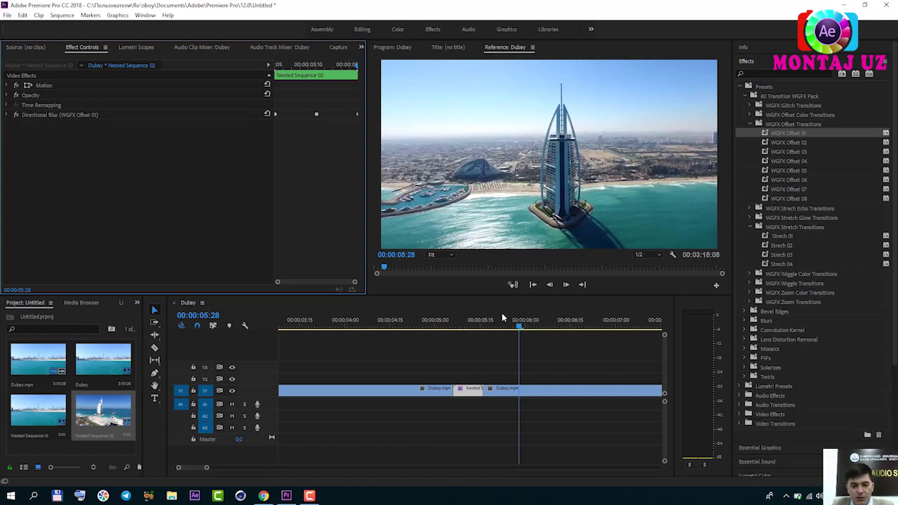
click(435, 324)
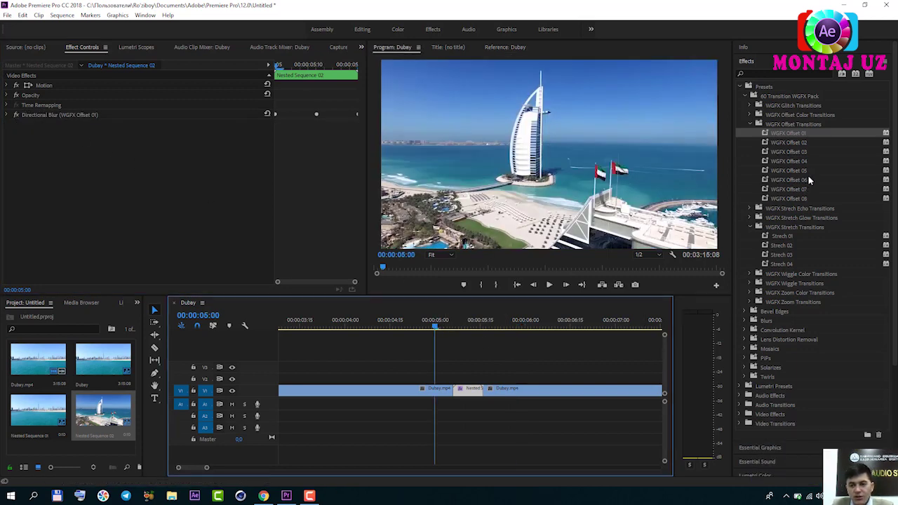
Apply the WGFX Zoom 01 Bottom preset to the nested clip.
click(750, 125)
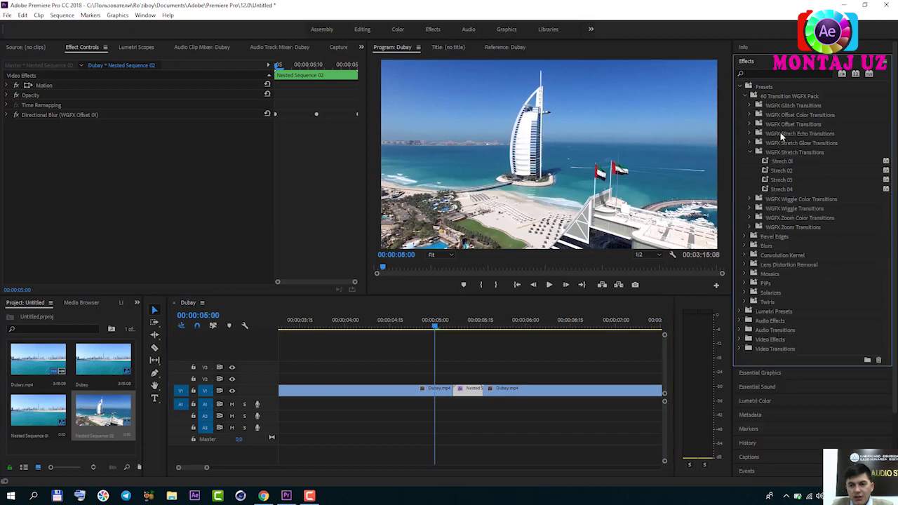
click(750, 152)
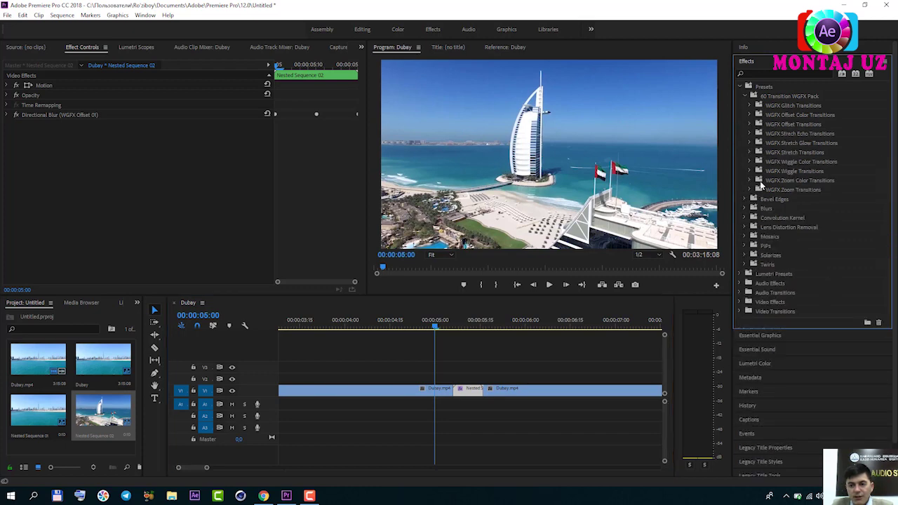
click(749, 190)
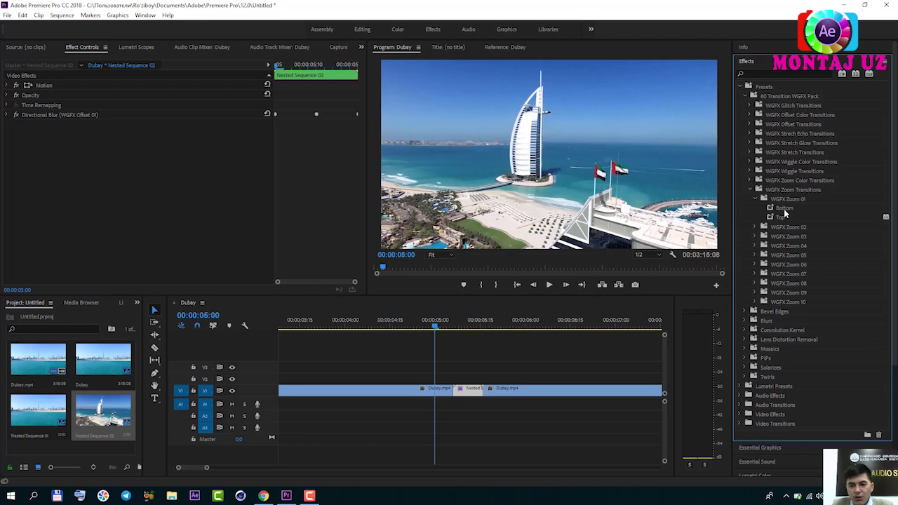
drag(783, 211, 478, 389)
Play the Zoom 01 Bottom transition twice from 05:02, then undo the preset.
key(space)
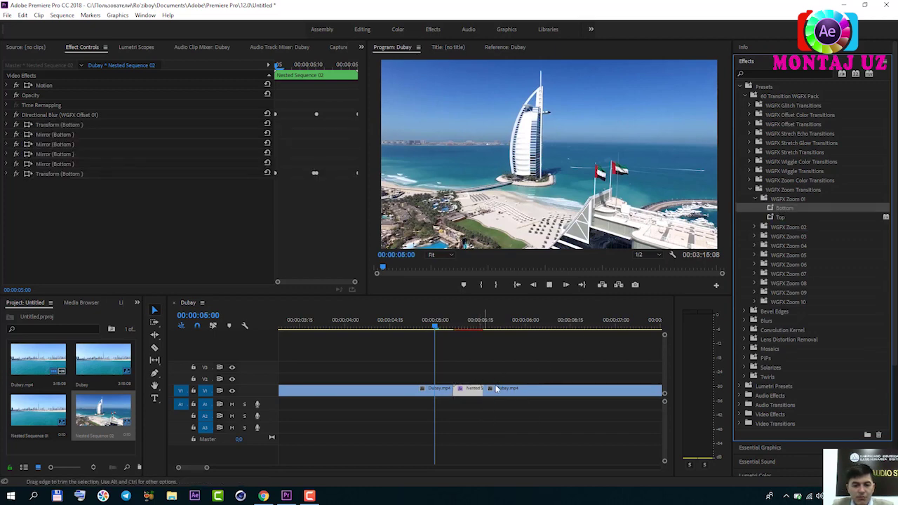
drag(520, 327, 443, 334)
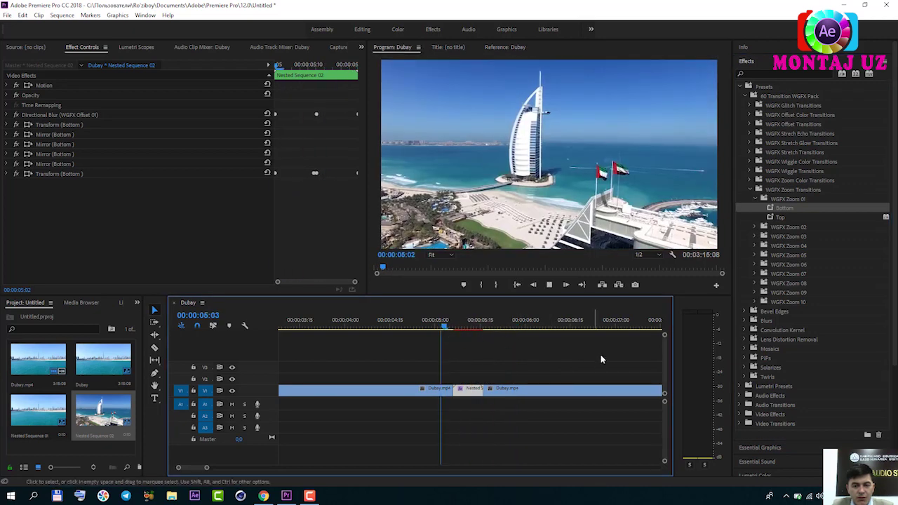
key(space)
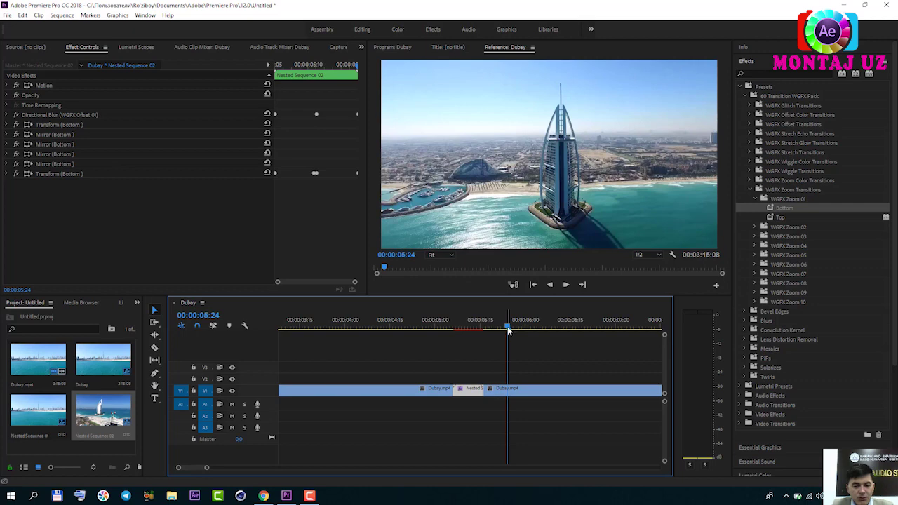
drag(509, 330, 457, 332)
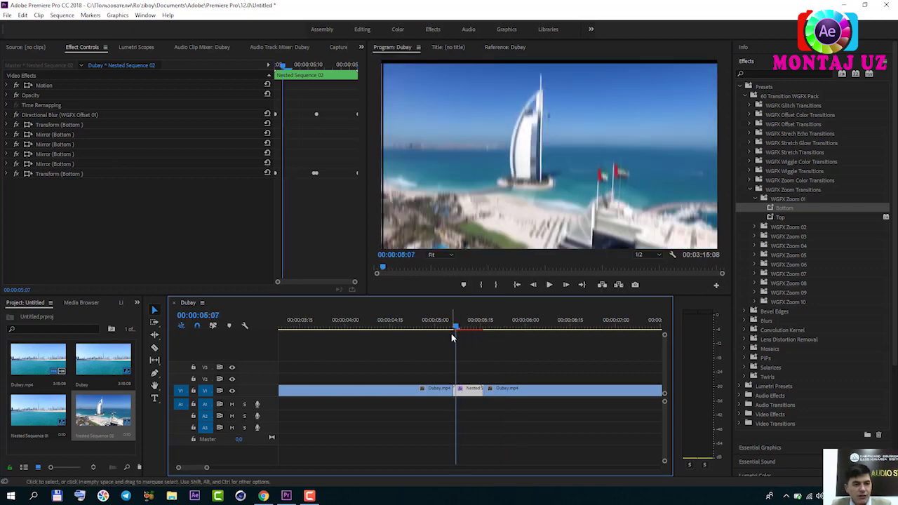
key(ctrl+z)
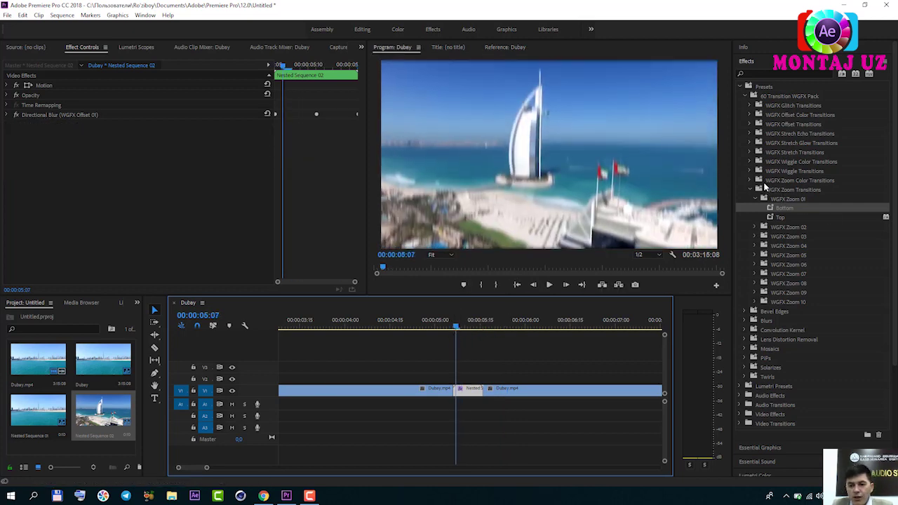
Apply WGFX Wiggle 01 Bottom to the nested clip and delete the old Offset 01 Directional Blur.
click(750, 171)
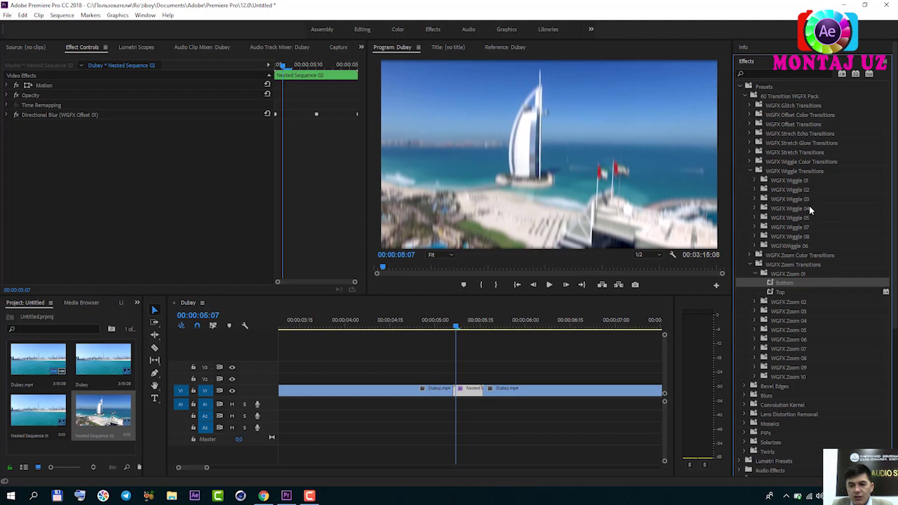
click(756, 180)
drag(782, 192, 470, 389)
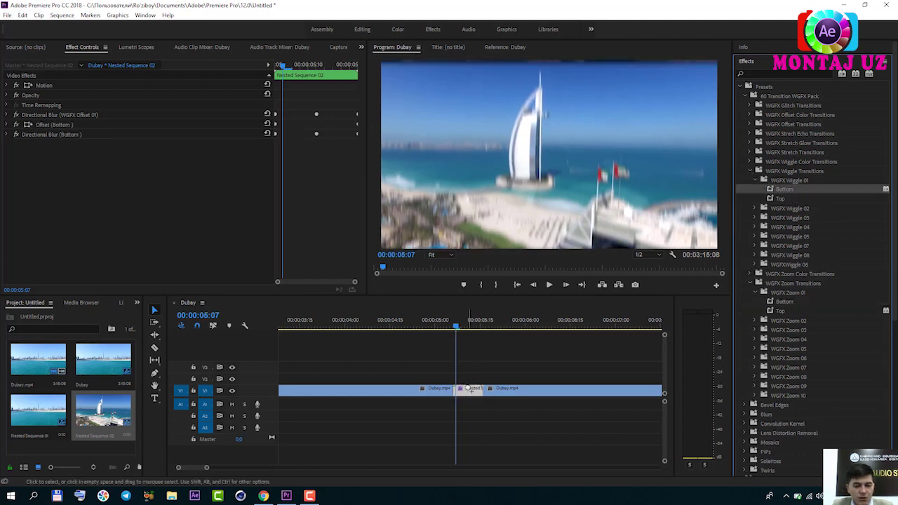
drag(460, 330, 438, 327)
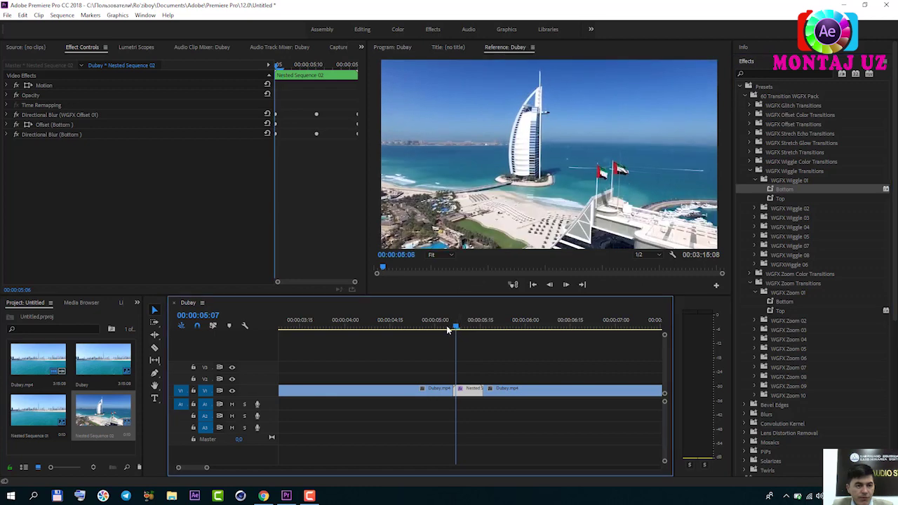
click(40, 117)
key(Delete)
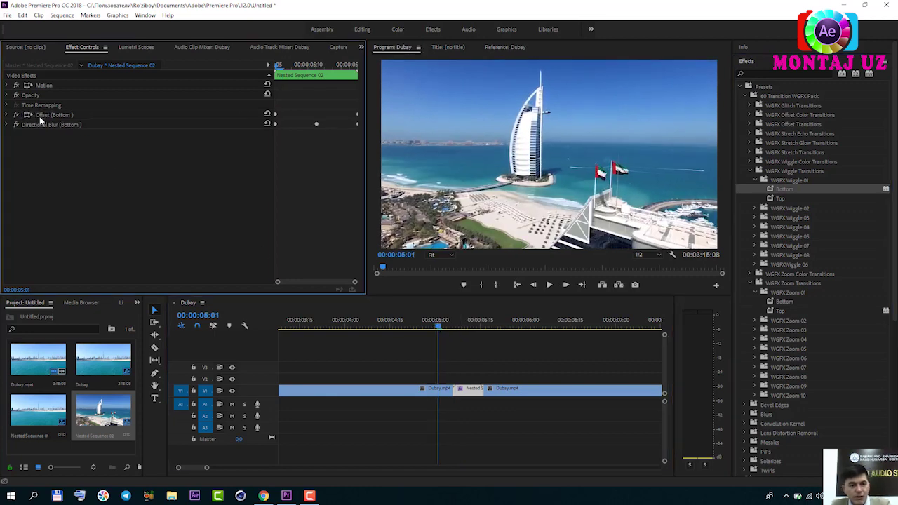
Play the Wiggle 01 transition, undo the preset, then delete the nested clip.
click(439, 330)
key(space)
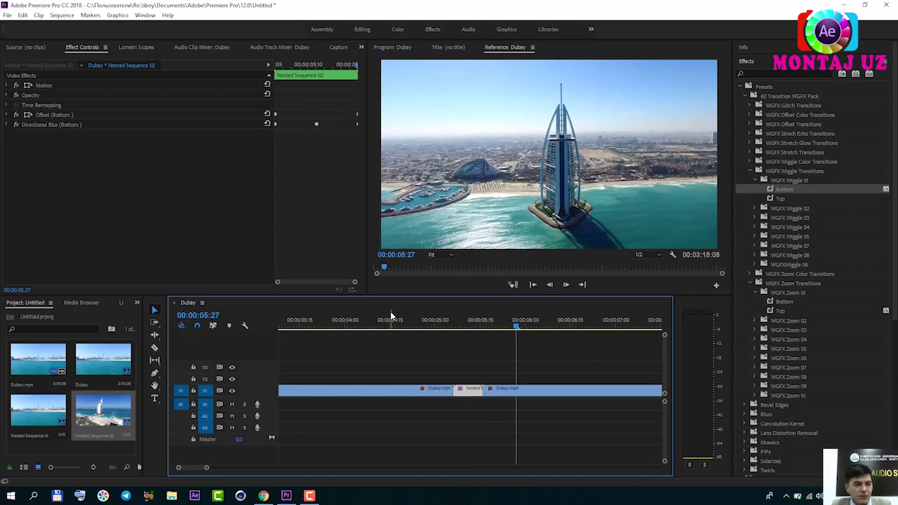
key(ctrl+z)
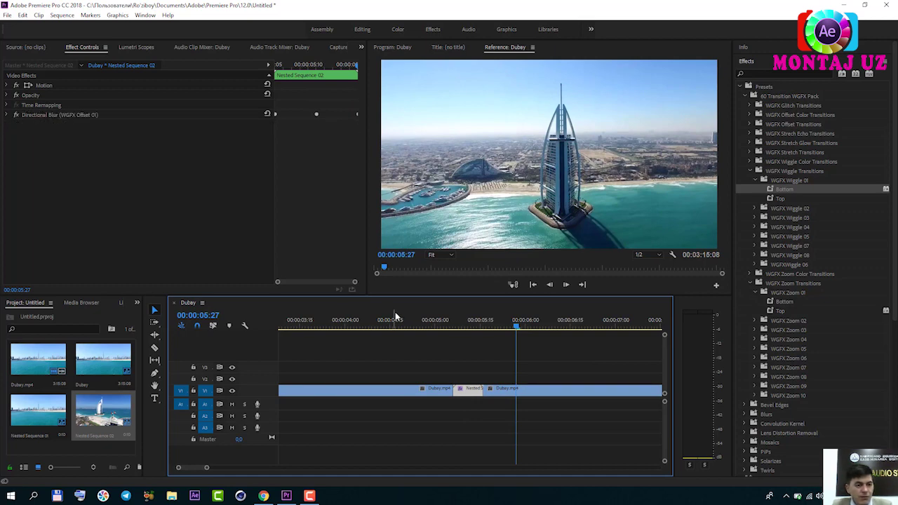
key(Delete)
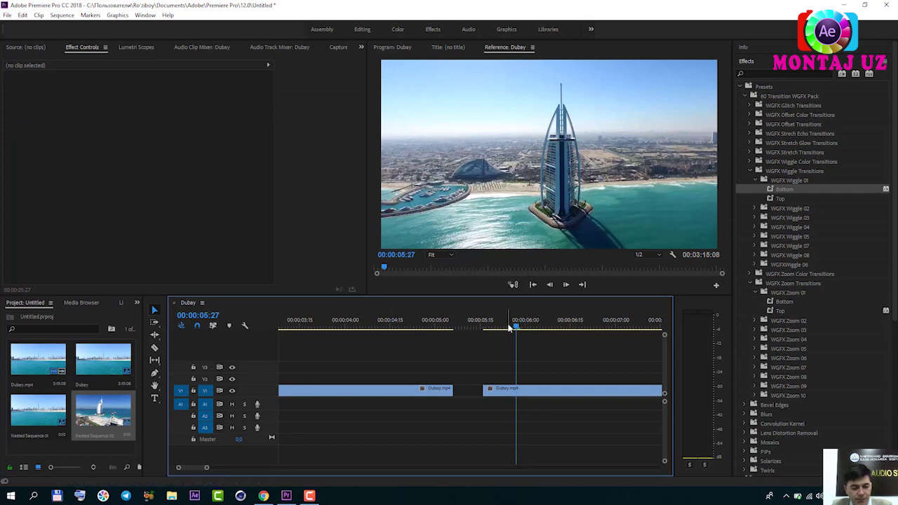
drag(516, 328, 669, 330)
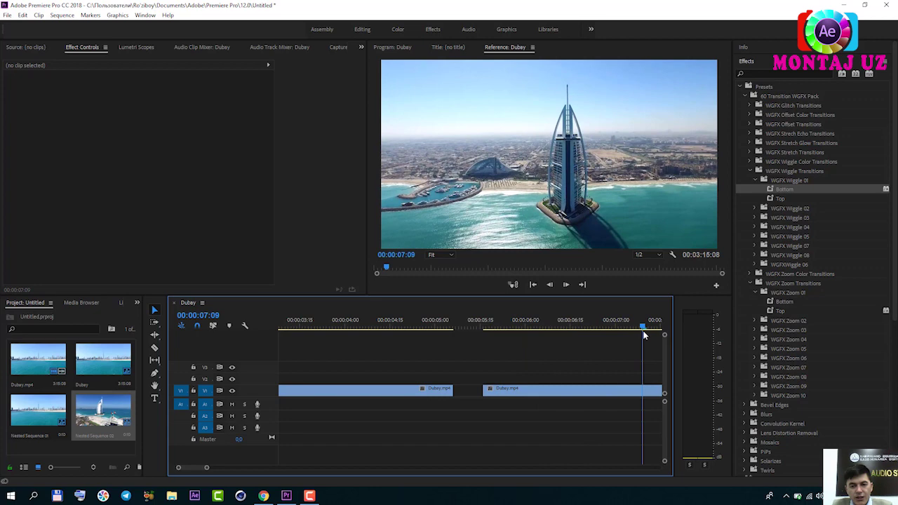
key(=)
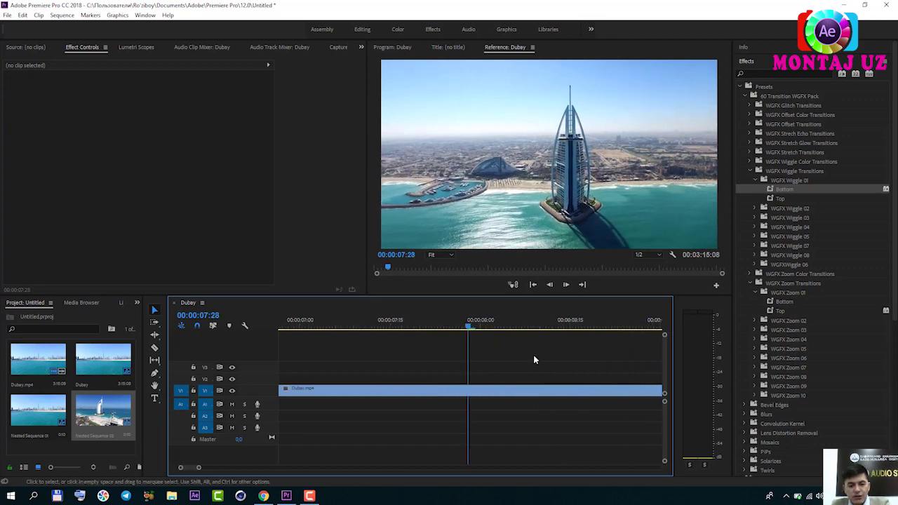